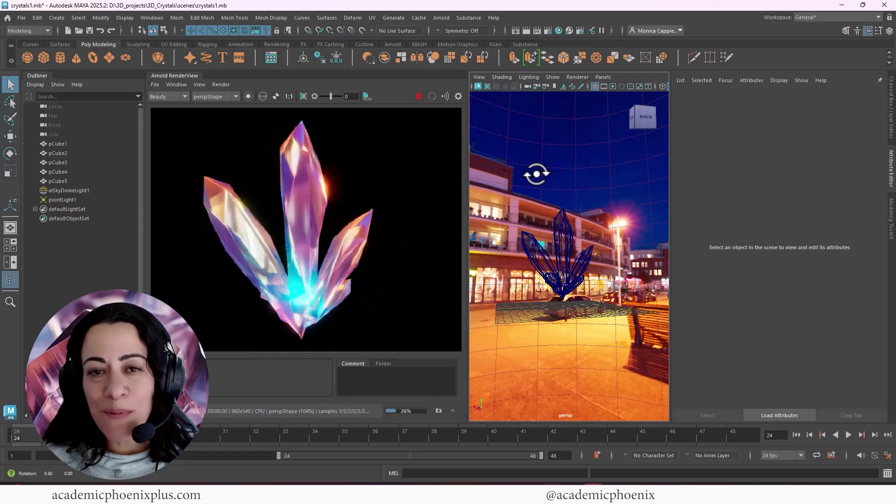
# - Orbit the view around the finished crystal cluster
pyautogui.keyDown('alt'); pyautogui.moveTo(556, 174); pyautogui.dragTo(555, 150); pyautogui.keyUp('alt')
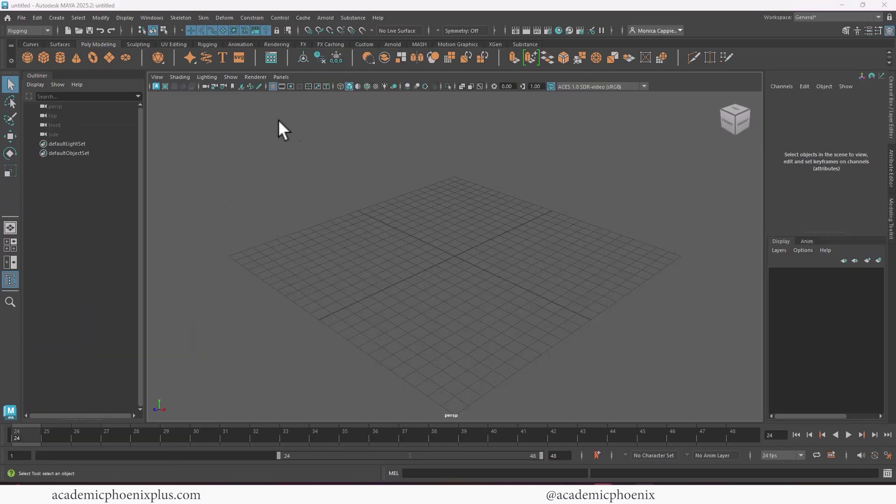
# - Add a cube scaled to 4.032 × 12.111 × 4.032, raised to Y 7.101, with subdivisions 2
pyautogui.keyDown('alt'); pyautogui.moveTo(458, 187); pyautogui.dragTo(459, 189); pyautogui.keyUp('alt')
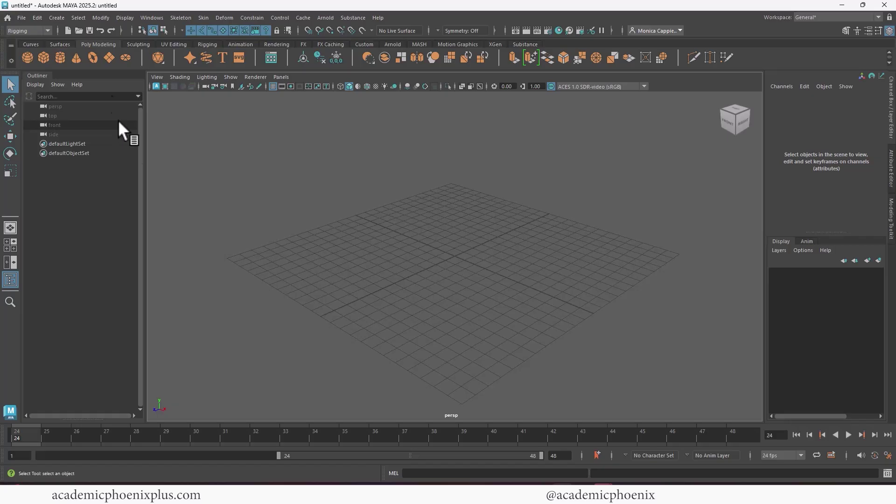
pyautogui.click(43, 57)
pyautogui.press('r')
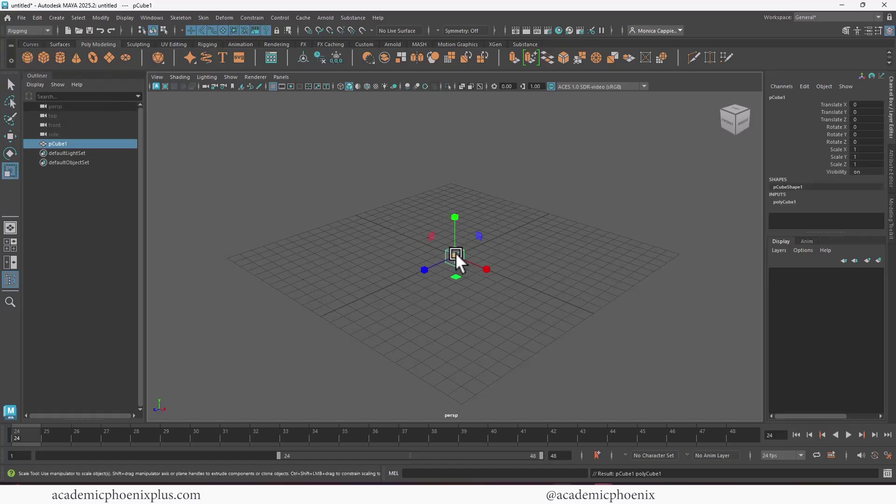
pyautogui.moveTo(456, 253); pyautogui.dragTo(491, 273)
pyautogui.moveTo(455, 219); pyautogui.dragTo(463, 139)
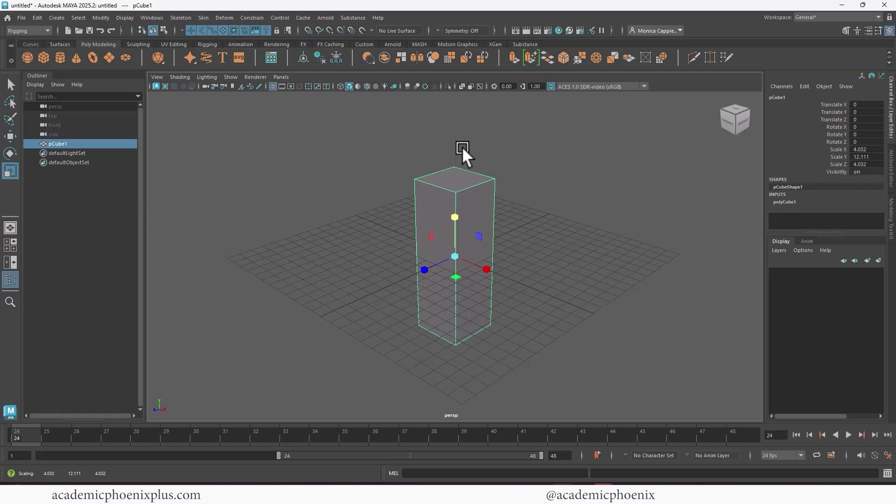
pyautogui.press('w')
pyautogui.moveTo(458, 208); pyautogui.dragTo(455, 110)
pyautogui.keyDown('alt'); pyautogui.moveTo(486, 158); pyautogui.dragTo(520, 229); pyautogui.keyUp('alt')
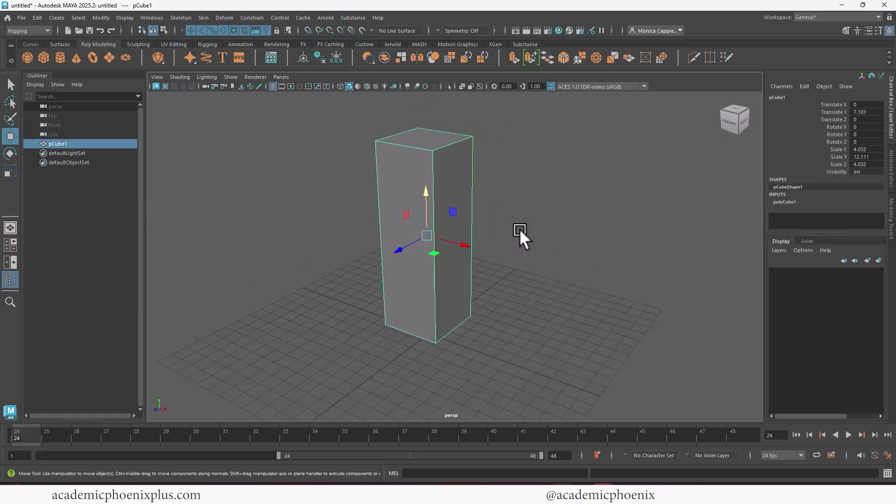
pyautogui.click(789, 202)
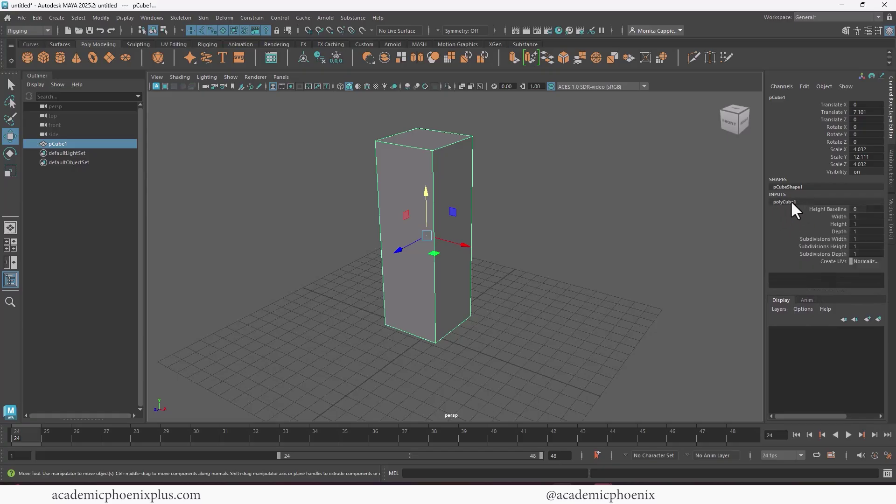
pyautogui.click(841, 238)
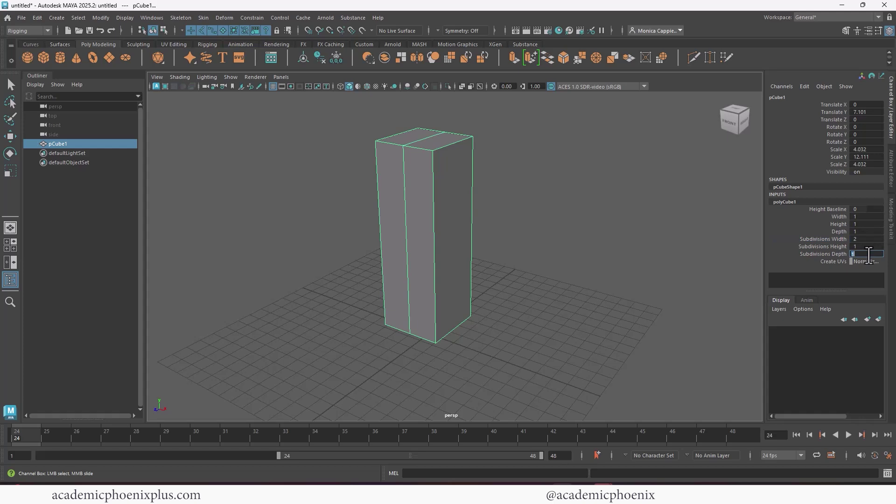
# - Pull the box's top centre vertex up along Y into a spike
pyautogui.click(589, 250)
pyautogui.press('w')
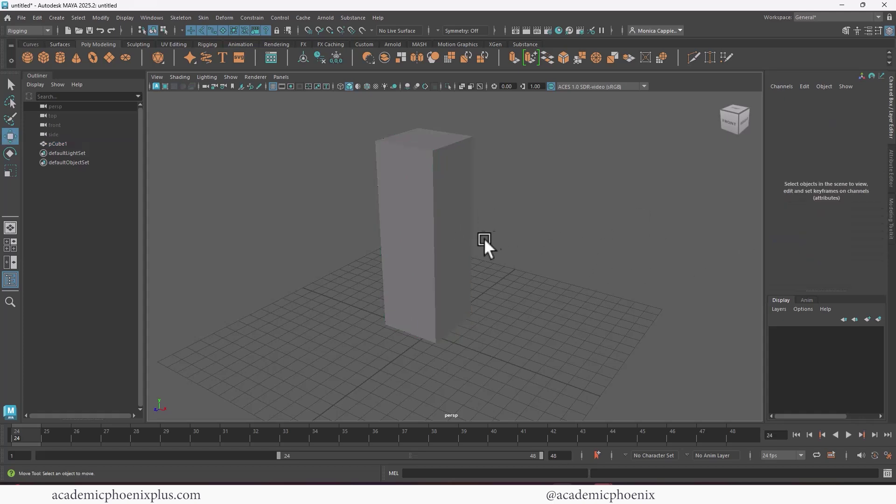
pyautogui.hotkey('ctrl', 'z')
pyautogui.keyDown('alt'); pyautogui.moveTo(591, 209); pyautogui.dragTo(427, 148); pyautogui.keyUp('alt')
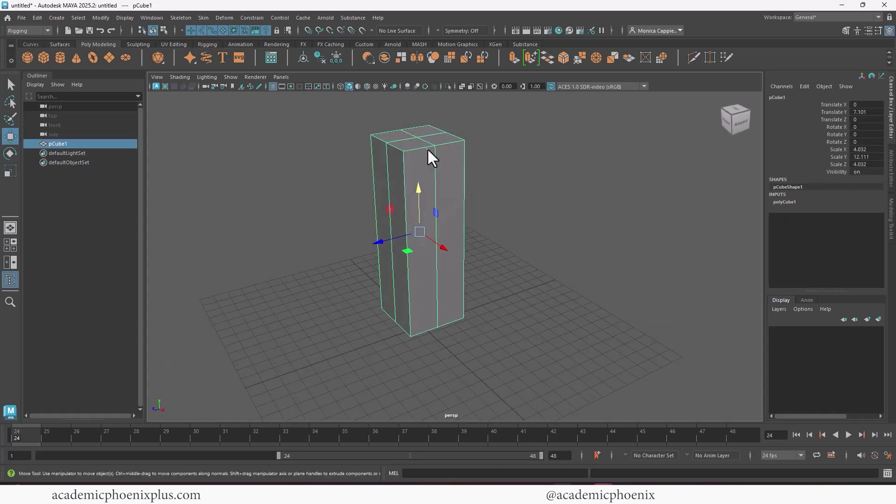
pyautogui.moveTo(428, 148); pyautogui.dragTo(388, 149, button='right')
pyautogui.click(416, 137)
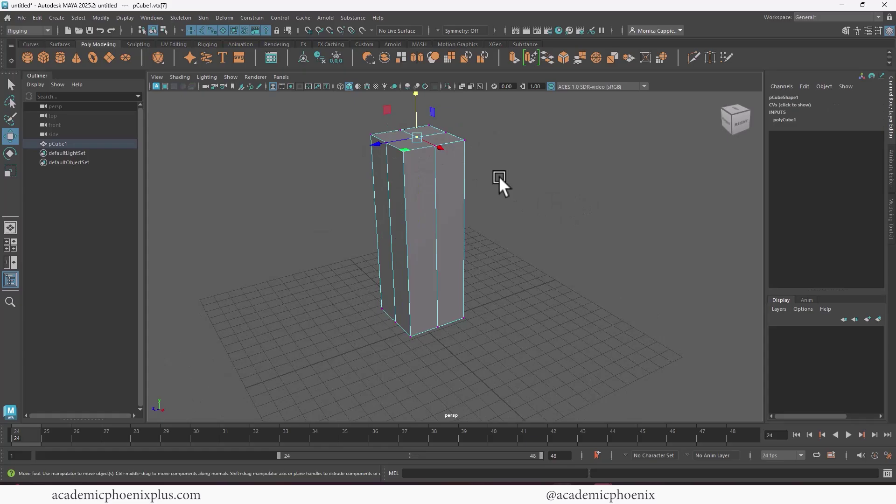
pyautogui.keyDown('alt'); pyautogui.moveTo(499, 178); pyautogui.dragTo(444, 220); pyautogui.keyUp('alt')
pyautogui.moveTo(412, 210); pyautogui.dragTo(424, 195, button='right')
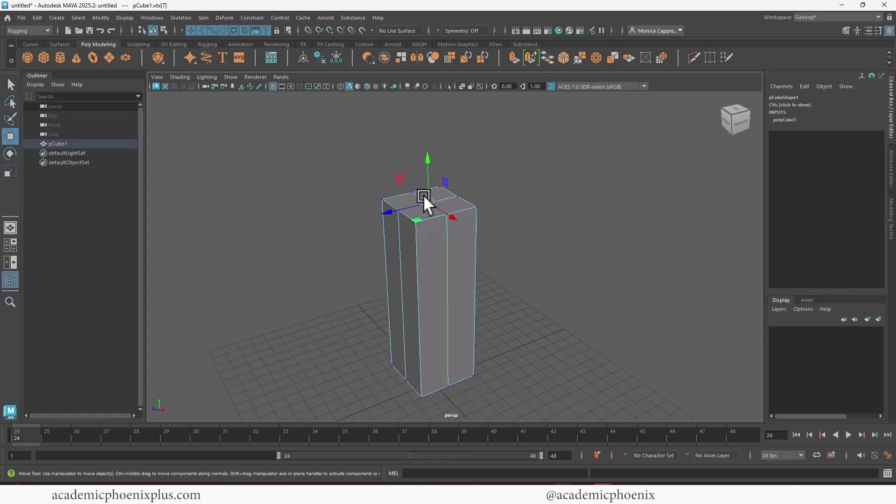
pyautogui.moveTo(427, 160); pyautogui.dragTo(412, 93)
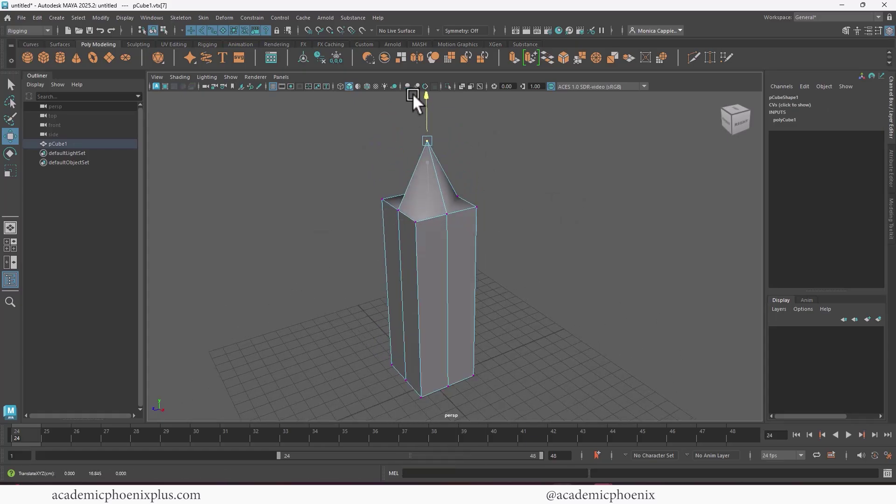
# - Pull the bottom centre vertex down into a matching spike
pyautogui.keyDown('alt'); pyautogui.moveTo(468, 167); pyautogui.dragTo(445, 346); pyautogui.keyUp('alt')
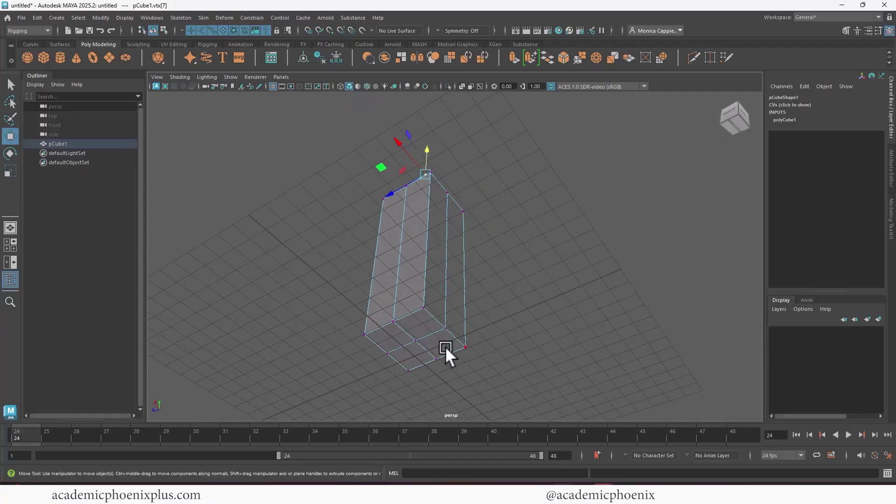
pyautogui.click(413, 338)
pyautogui.moveTo(426, 307); pyautogui.dragTo(418, 349, button='middle')
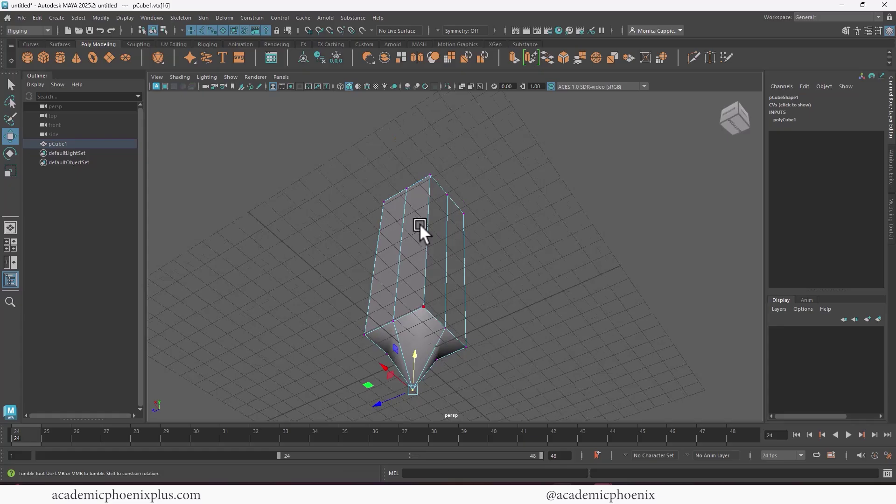
pyautogui.keyDown('alt'); pyautogui.moveTo(419, 223); pyautogui.dragTo(464, 235); pyautogui.keyUp('alt')
# - Chamfer the front top corner vertex at width 0.25 using Edit Mesh > Chamfer Vertices
pyautogui.click(429, 233)
pyautogui.click(28, 31)
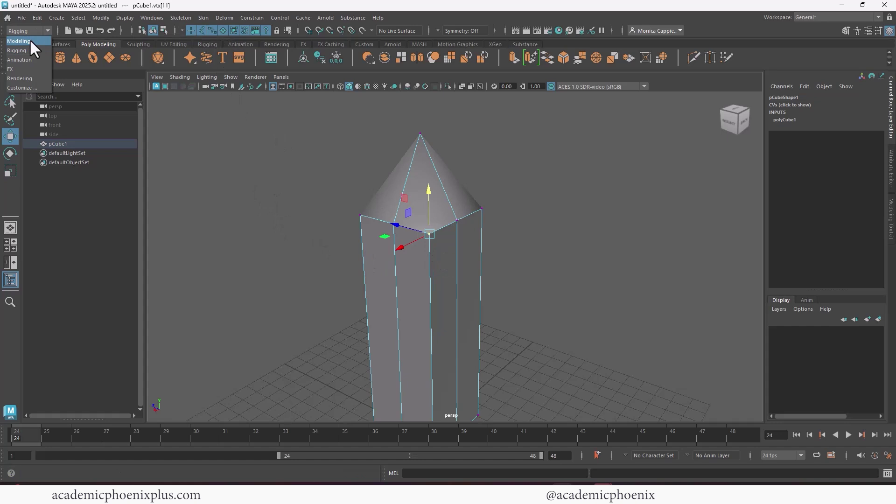
pyautogui.click(19, 41)
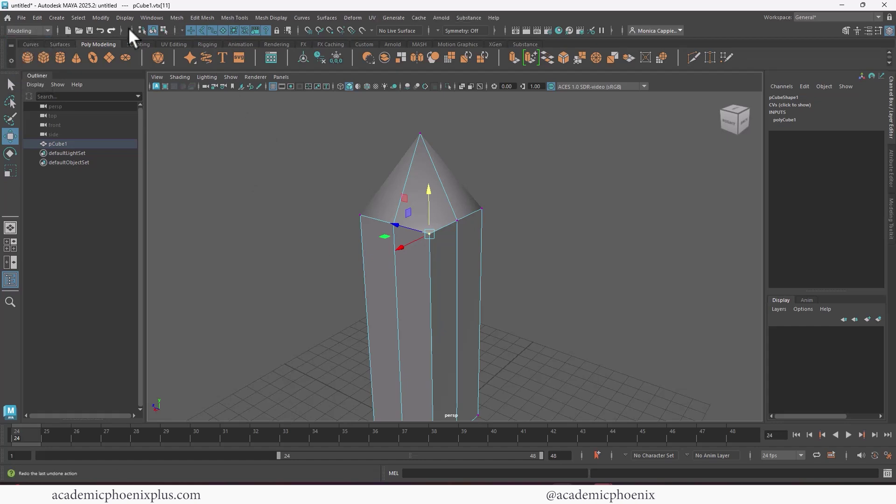
pyautogui.click(177, 17)
pyautogui.click(202, 18)
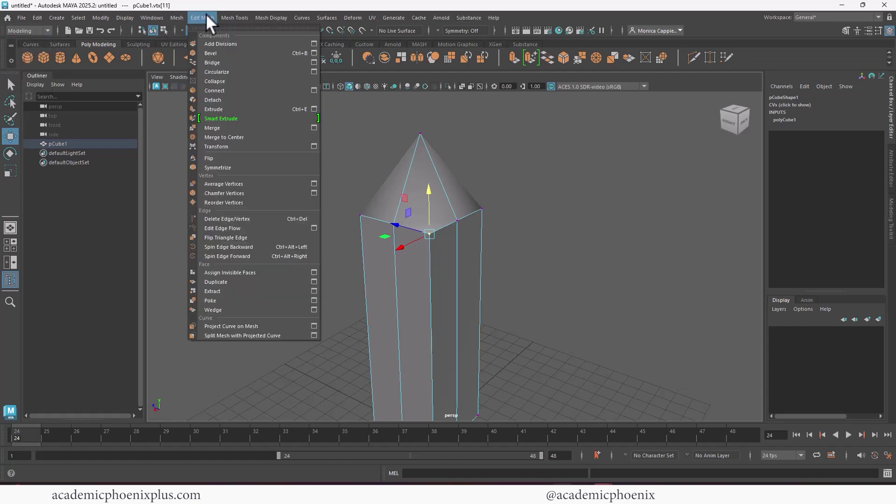
pyautogui.click(285, 192)
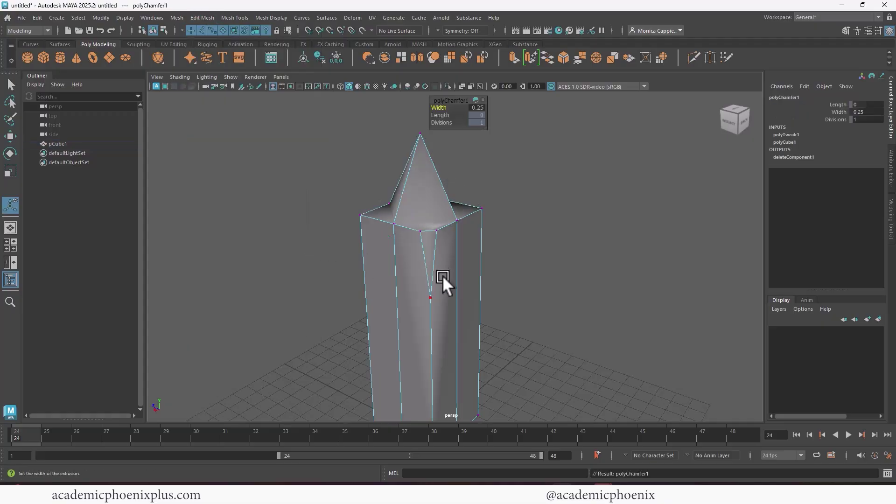
# - Inspect the chamfered column and return to Object Mode with the crystal selected
pyautogui.moveTo(474, 248)
pyautogui.keyDown('alt'); pyautogui.mouseDown()
pyautogui.moveTo(428, 266)
pyautogui.moveTo(480, 257)
pyautogui.mouseUp(); pyautogui.keyUp('alt')
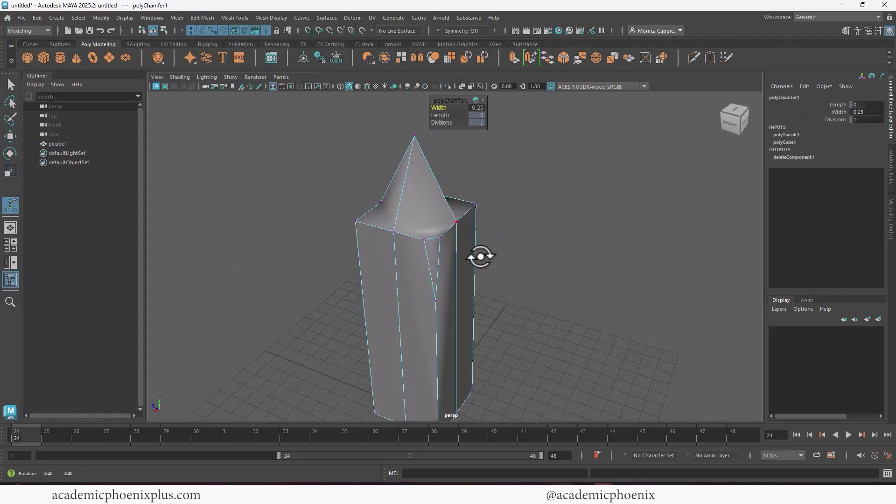
pyautogui.keyDown('alt'); pyautogui.moveTo(457, 242); pyautogui.dragTo(465, 252, button='right'); pyautogui.keyUp('alt')
pyautogui.moveTo(418, 234)
pyautogui.keyDown('alt'); pyautogui.mouseDown()
pyautogui.moveTo(438, 244)
pyautogui.moveTo(420, 243)
pyautogui.mouseUp(); pyautogui.keyUp('alt')
pyautogui.keyDown('alt'); pyautogui.moveTo(420, 242); pyautogui.dragTo(424, 185, button='right'); pyautogui.keyUp('alt')
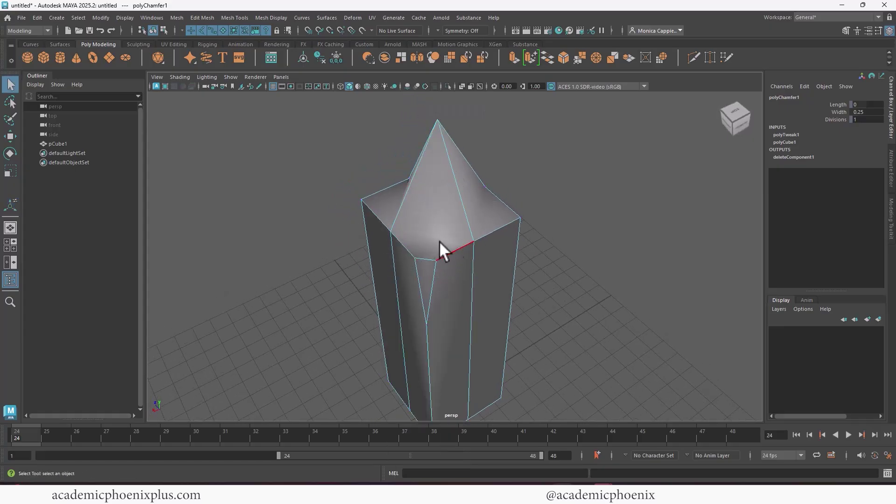
pyautogui.keyDown('alt'); pyautogui.moveTo(437, 270); pyautogui.dragTo(461, 274); pyautogui.keyUp('alt')
pyautogui.moveTo(452, 215); pyautogui.dragTo(487, 195, button='right')
pyautogui.keyDown('alt'); pyautogui.moveTo(466, 247); pyautogui.dragTo(440, 259); pyautogui.keyUp('alt')
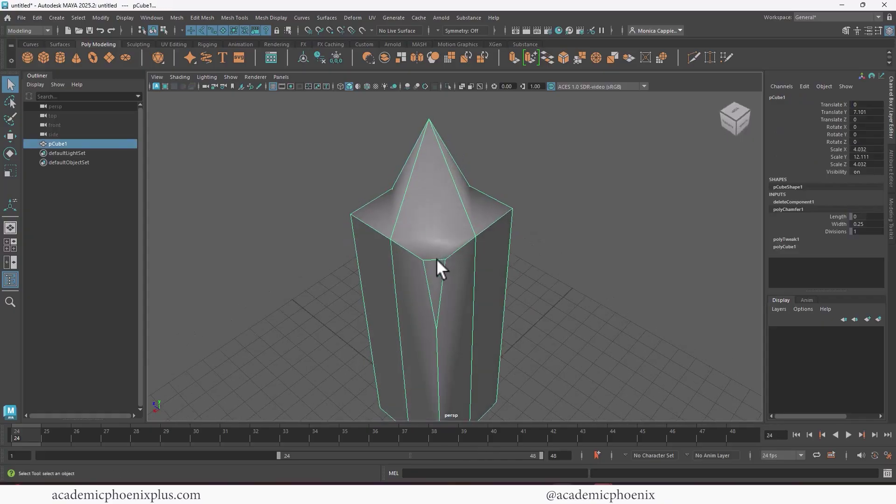
# - Multi-Cut an edge from the crystal's tip down to the chamfer vertex (polySplit1)
pyautogui.keyDown('shift'); pyautogui.moveTo(430, 215); pyautogui.dragTo(377, 216, button='right'); pyautogui.keyUp('shift')
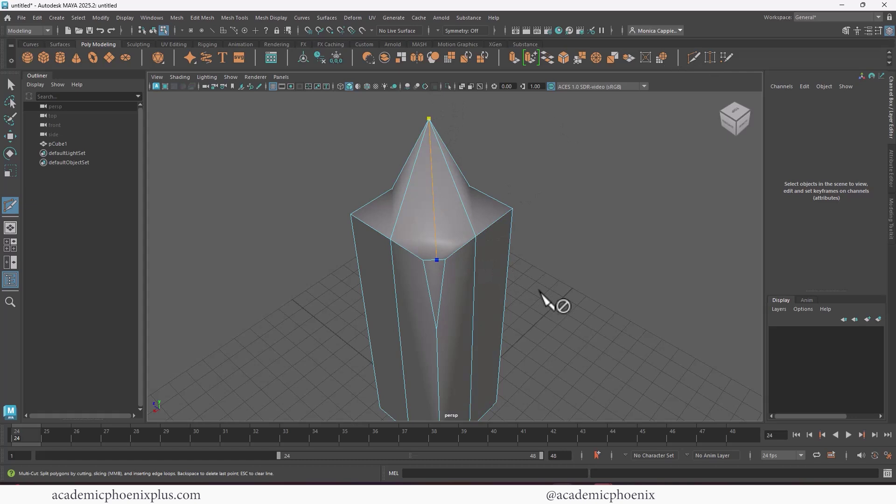
pyautogui.press('q')
pyautogui.scroll(3, 440, 250)
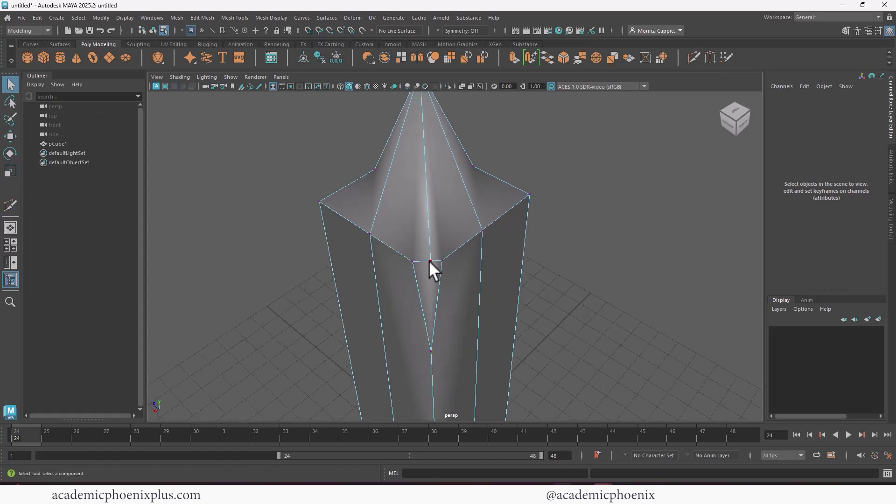
pyautogui.moveTo(430, 260); pyautogui.dragTo(421, 192, button='right')
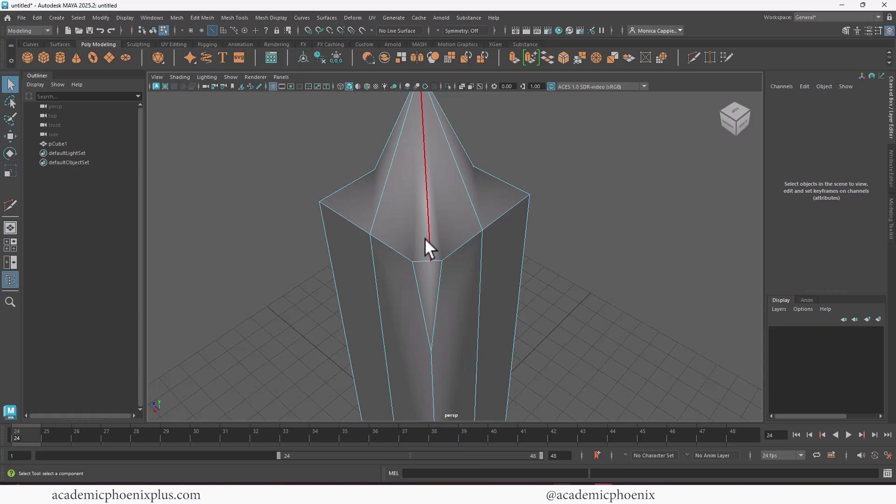
pyautogui.keyDown('alt'); pyautogui.moveTo(422, 212); pyautogui.dragTo(464, 245); pyautogui.keyUp('alt')
pyautogui.moveTo(460, 249); pyautogui.dragTo(443, 224, button='right')
pyautogui.click(464, 247)
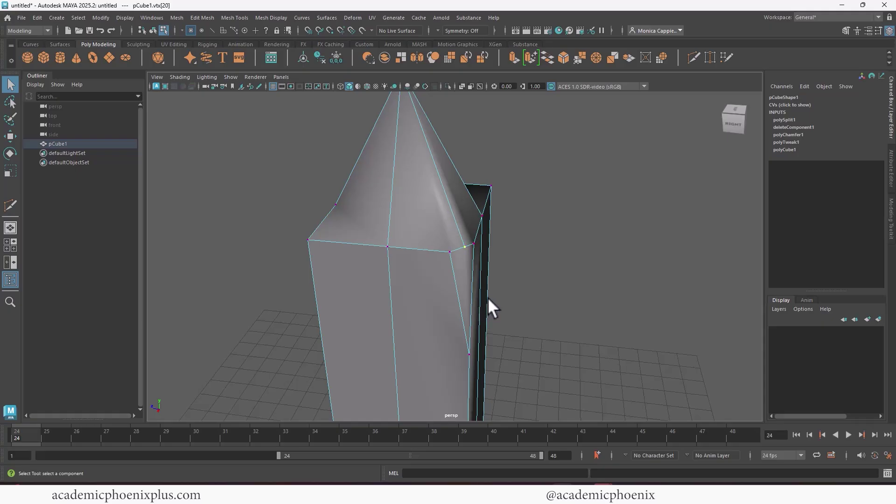
# - Move vertices vtx[20], vtx[17], vtx[18] and vtx[19] to make the crystal's top and side irregular
pyautogui.press('w')
pyautogui.moveTo(463, 206); pyautogui.dragTo(433, 275)
pyautogui.moveTo(406, 214); pyautogui.dragTo(422, 223)
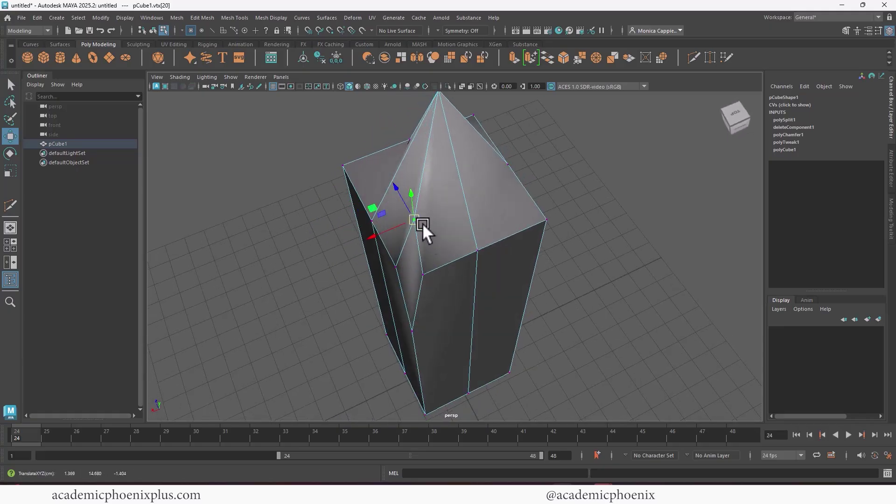
pyautogui.click(422, 272)
pyautogui.moveTo(428, 278); pyautogui.dragTo(458, 261)
pyautogui.keyDown('alt'); pyautogui.moveTo(363, 281); pyautogui.dragTo(396, 246); pyautogui.keyUp('alt')
pyautogui.click(433, 273)
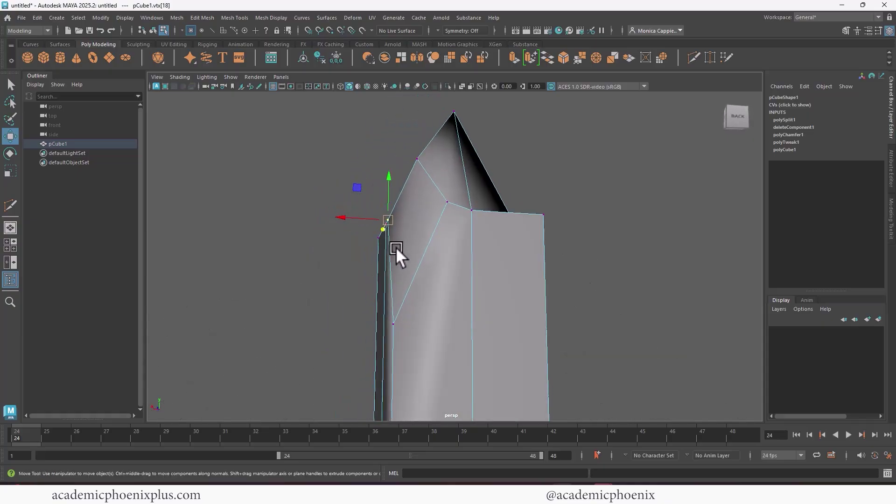
pyautogui.click(391, 324)
pyautogui.moveTo(400, 246); pyautogui.dragTo(394, 301, button='middle')
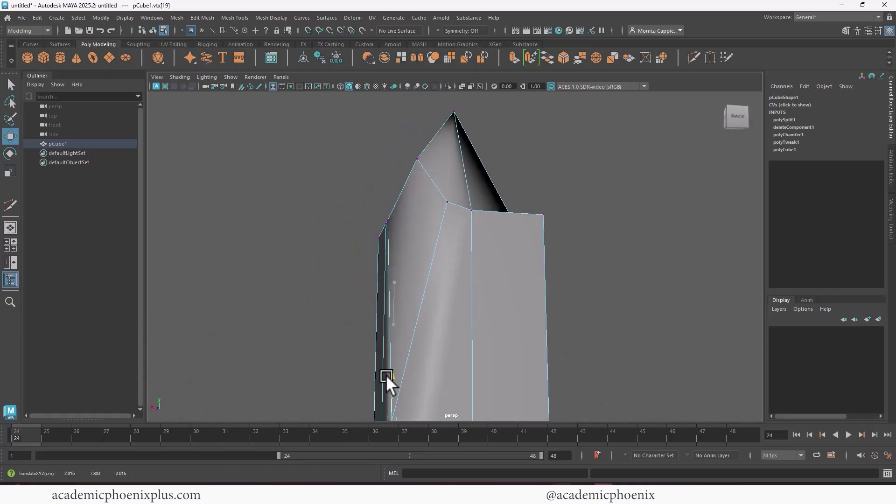
pyautogui.keyDown('alt'); pyautogui.moveTo(387, 375); pyautogui.dragTo(427, 256); pyautogui.keyUp('alt')
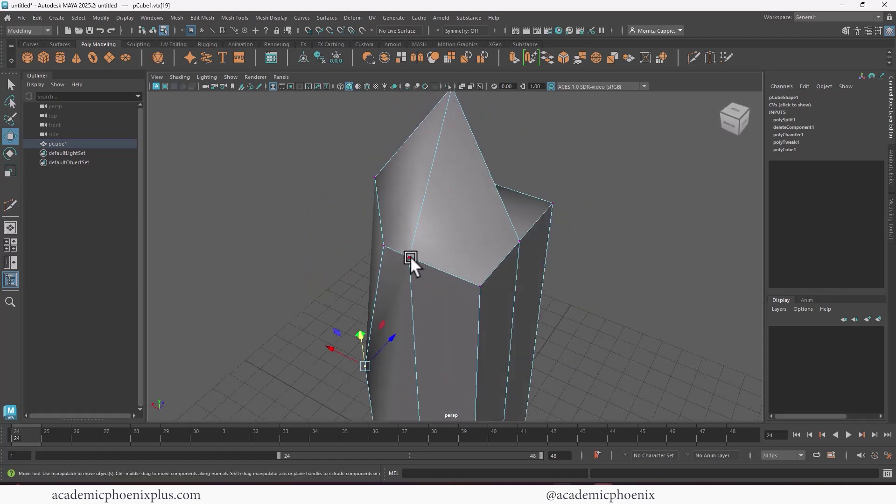
# - Connect the left and opposite corner vertices of the tip with a new edge
pyautogui.click(410, 257)
pyautogui.keyDown('shift'); pyautogui.click(519, 241); pyautogui.keyUp('shift')
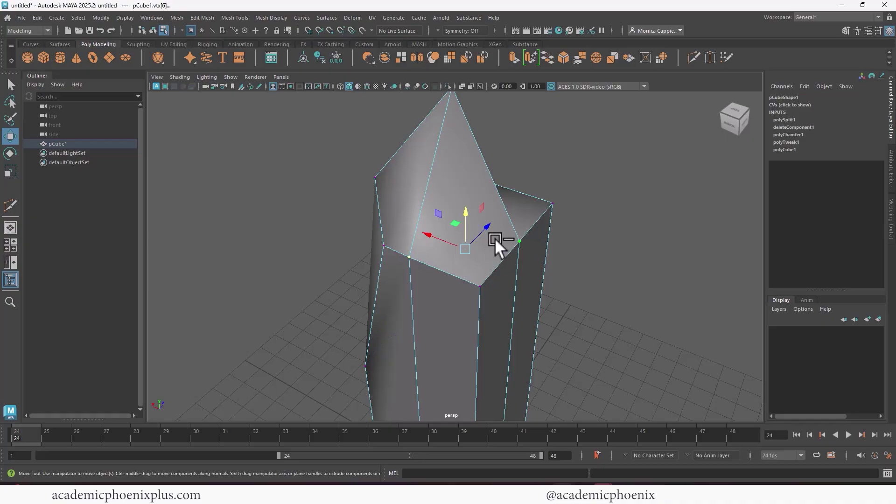
pyautogui.keyDown('shift'); pyautogui.moveTo(495, 240); pyautogui.dragTo(508, 295, button='right'); pyautogui.keyUp('shift')
pyautogui.keyDown('alt'); pyautogui.moveTo(472, 304); pyautogui.dragTo(469, 179); pyautogui.keyUp('alt')
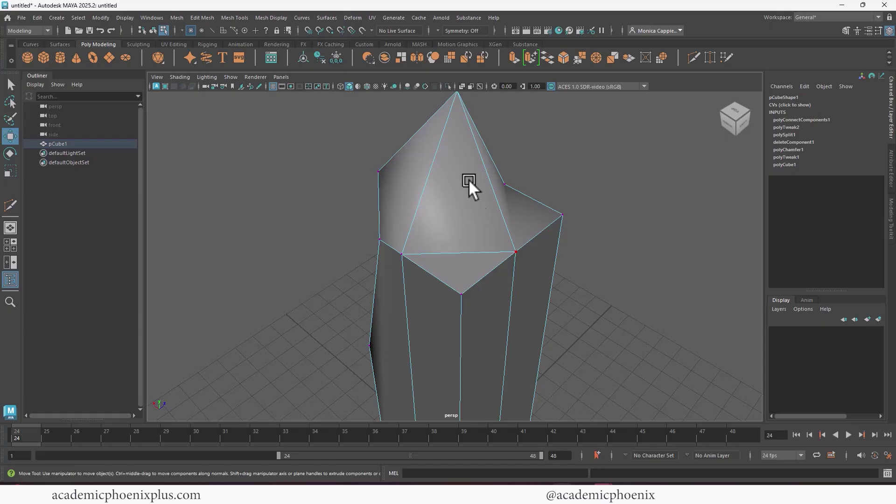
pyautogui.keyDown('alt'); pyautogui.moveTo(453, 275); pyautogui.dragTo(541, 256); pyautogui.keyUp('alt')
# - Shift the tip's upper-edge, centre and corner vertices into an asymmetric point
pyautogui.click(508, 231)
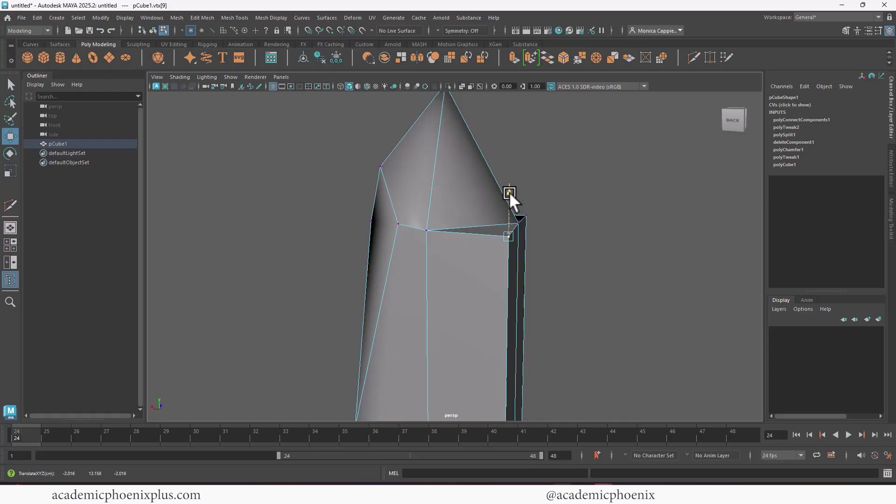
pyautogui.moveTo(509, 192); pyautogui.dragTo(437, 301)
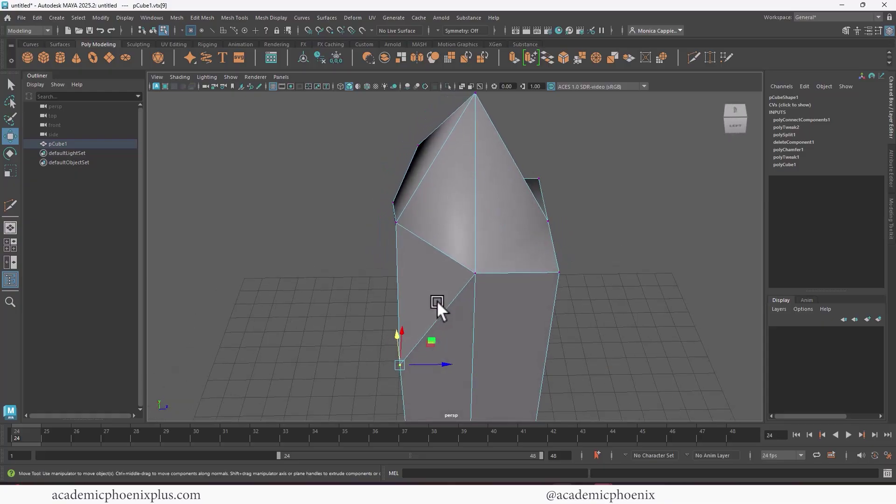
pyautogui.click(477, 273)
pyautogui.moveTo(479, 274); pyautogui.dragTo(480, 245)
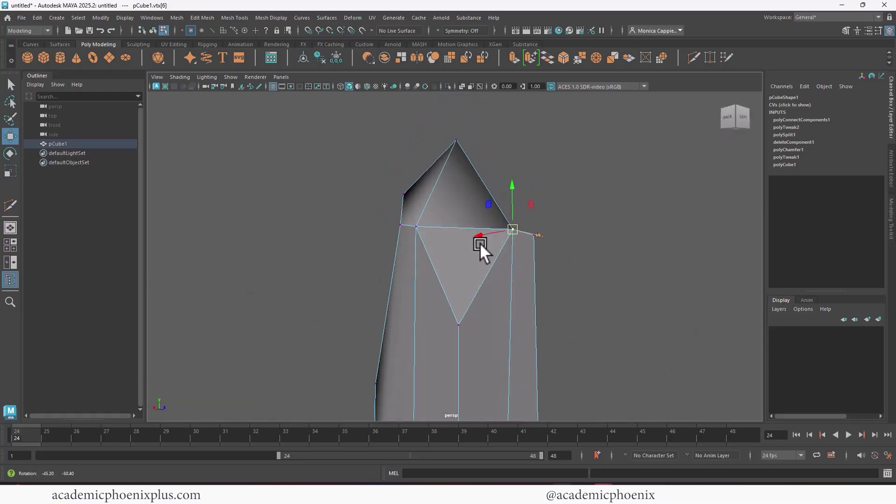
pyautogui.click(458, 323)
pyautogui.keyDown('alt'); pyautogui.moveTo(458, 293); pyautogui.dragTo(547, 291); pyautogui.keyUp('alt')
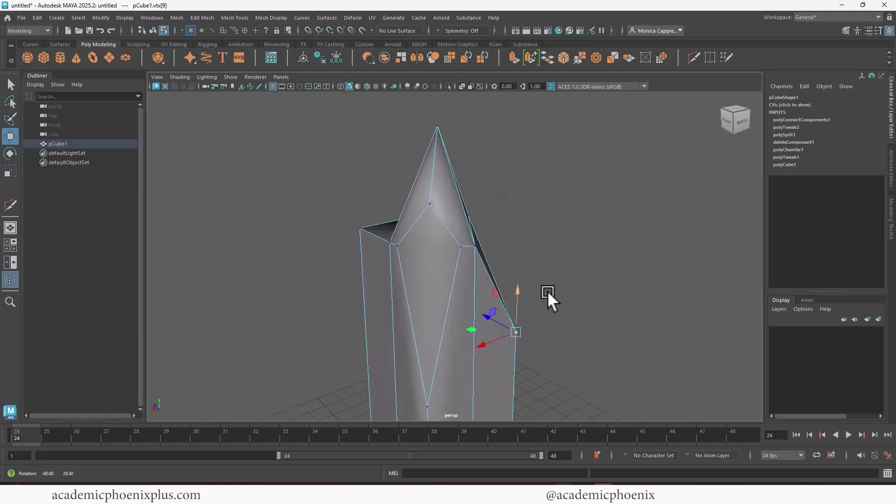
pyautogui.moveTo(482, 320); pyautogui.dragTo(470, 310)
pyautogui.keyDown('alt'); pyautogui.moveTo(533, 301); pyautogui.dragTo(439, 221); pyautogui.keyUp('alt')
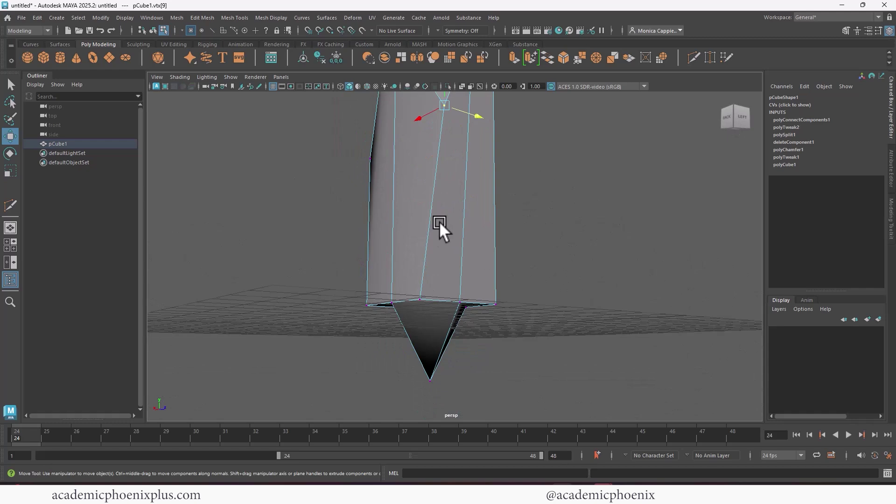
# - Scale the lower spike's base vertices inward and connect a vertex pair with an edge
pyautogui.moveTo(416, 276); pyautogui.dragTo(345, 294, button='right')
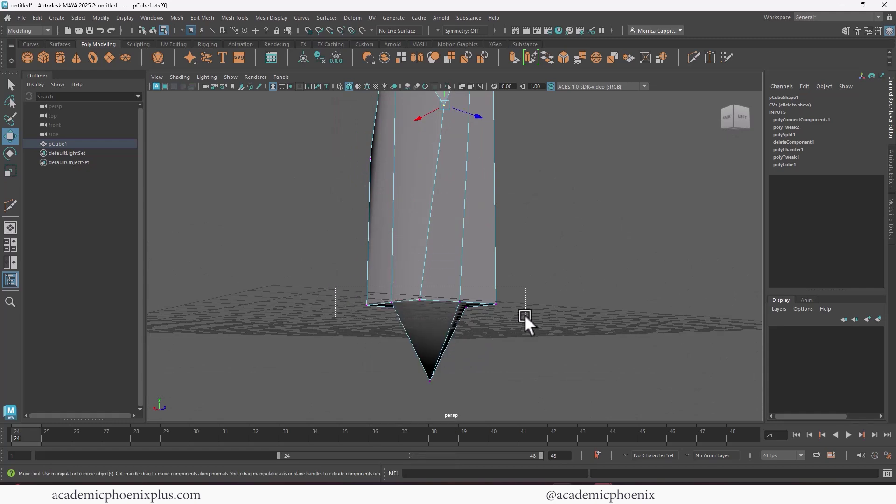
pyautogui.moveTo(432, 304); pyautogui.dragTo(496, 304)
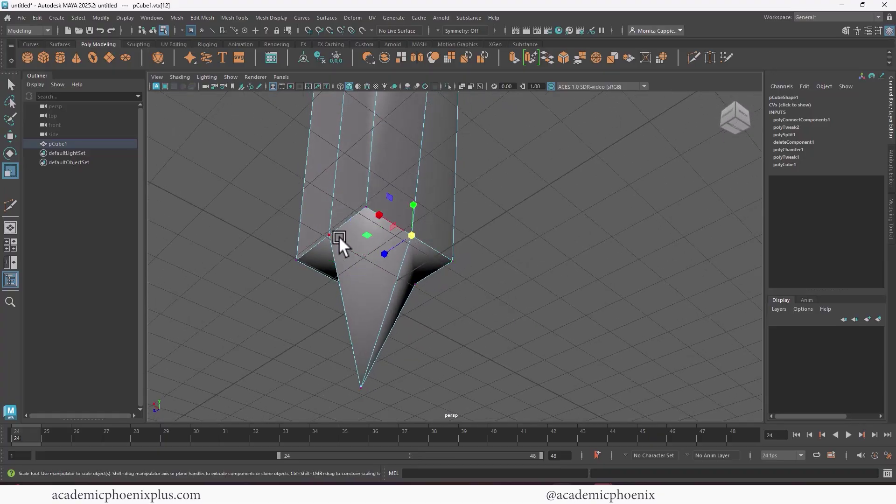
pyautogui.keyDown('shift'); pyautogui.click(325, 234); pyautogui.keyUp('shift')
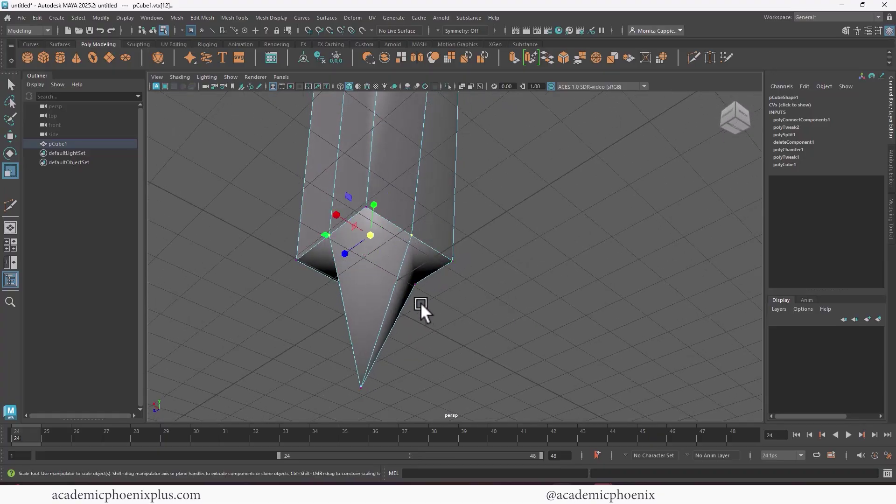
pyautogui.keyDown('shift'); pyautogui.rightClick(400, 244); pyautogui.keyUp('shift')
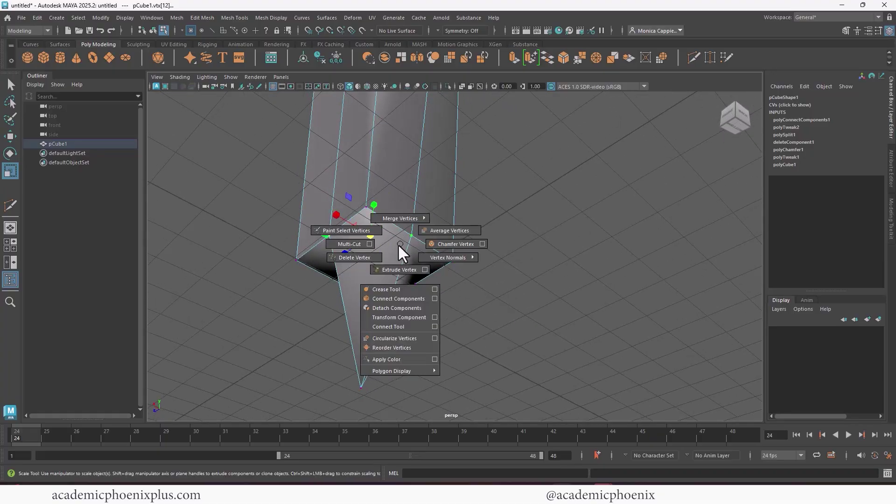
pyautogui.click(401, 298)
pyautogui.keyDown('alt'); pyautogui.moveTo(467, 290); pyautogui.dragTo(411, 290); pyautogui.keyUp('alt')
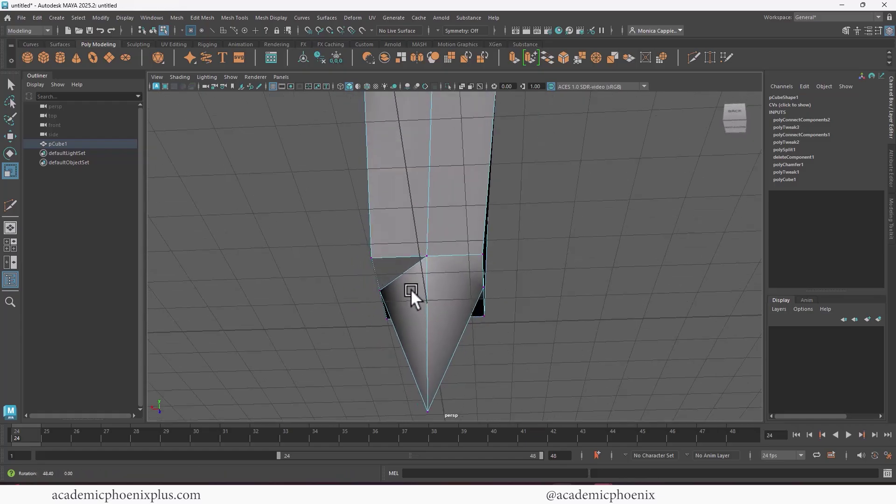
# - Add more edges across the spike's base by connecting further vertex pairs
pyautogui.click(427, 256)
pyautogui.keyDown('alt'); pyautogui.moveTo(483, 286); pyautogui.dragTo(540, 290); pyautogui.keyUp('alt')
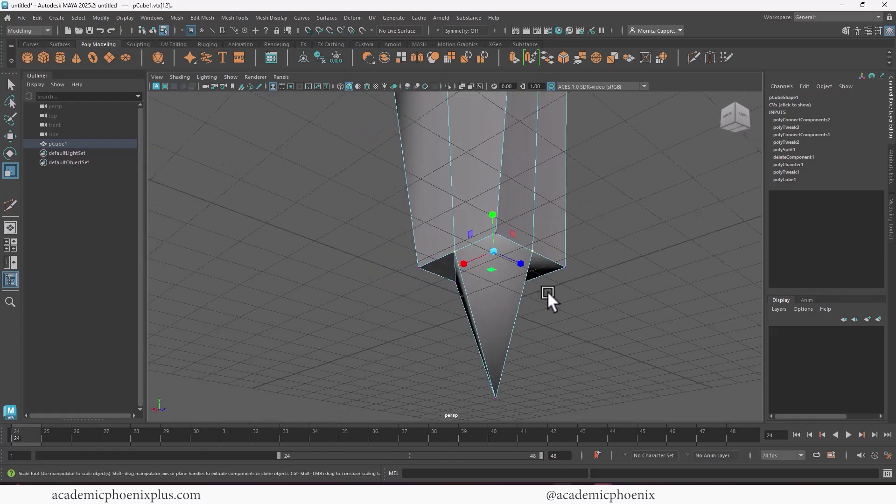
pyautogui.press('g')
pyautogui.keyDown('alt'); pyautogui.moveTo(610, 290); pyautogui.dragTo(509, 190); pyautogui.keyUp('alt')
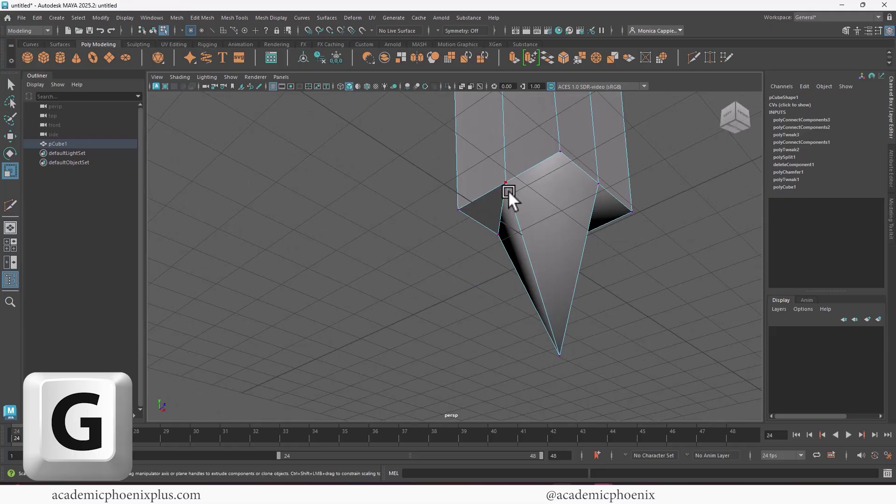
pyautogui.keyDown('shift'); pyautogui.click(598, 182); pyautogui.keyUp('shift')
pyautogui.press('g')
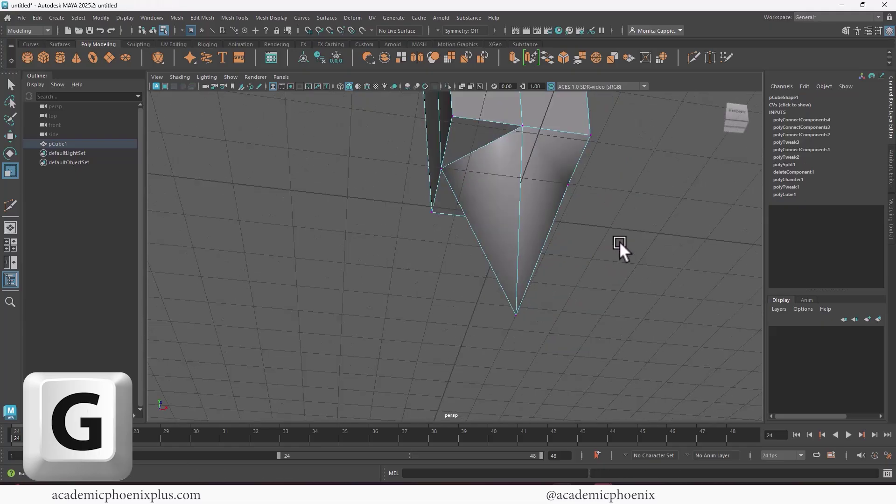
pyautogui.keyDown('alt'); pyautogui.moveTo(620, 242); pyautogui.dragTo(481, 217); pyautogui.keyUp('alt')
pyautogui.click(364, 151)
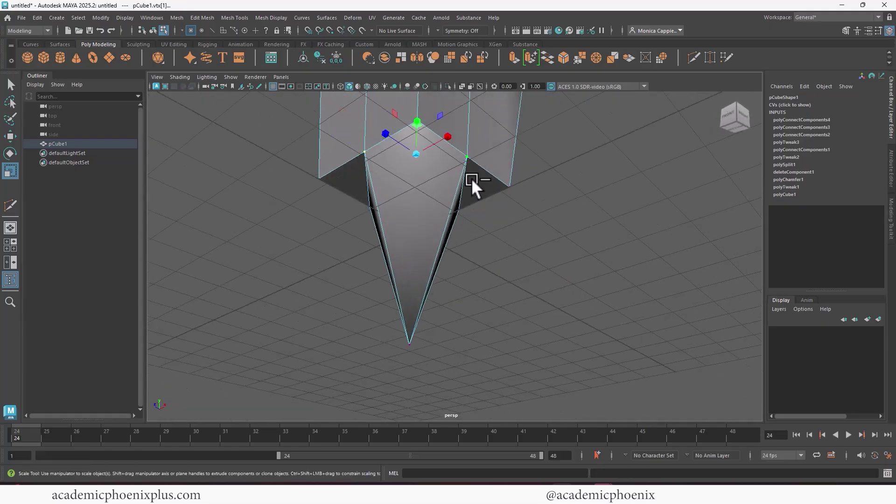
pyautogui.keyDown('shift'); pyautogui.moveTo(472, 178); pyautogui.dragTo(544, 260, button='right'); pyautogui.keyUp('shift')
pyautogui.keyDown('alt'); pyautogui.moveTo(544, 260); pyautogui.dragTo(494, 230); pyautogui.keyUp('alt')
# - Pull a base vertex upward and push a front vertex inward to notch the spike
pyautogui.rightClick(485, 215)
pyautogui.click(451, 215)
pyautogui.click(495, 231)
pyautogui.press('w')
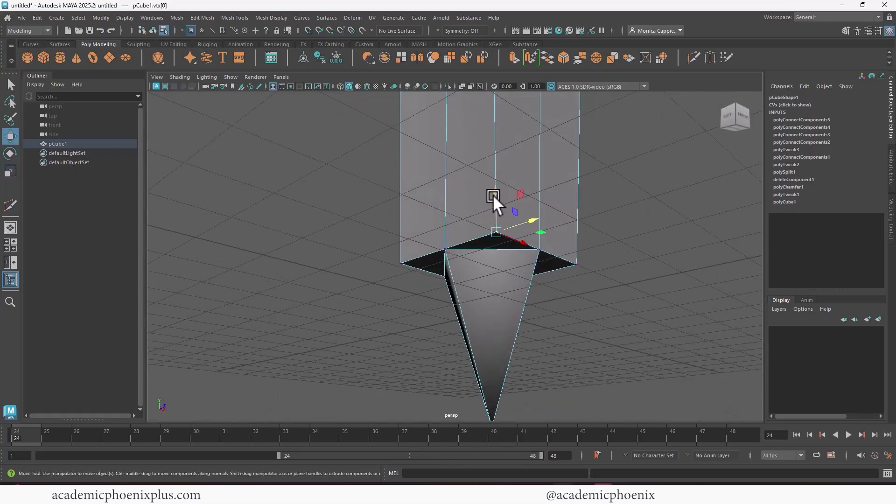
pyautogui.moveTo(493, 195); pyautogui.dragTo(477, 135, button='middle')
pyautogui.keyDown('alt'); pyautogui.moveTo(491, 224); pyautogui.dragTo(545, 212); pyautogui.keyUp('alt')
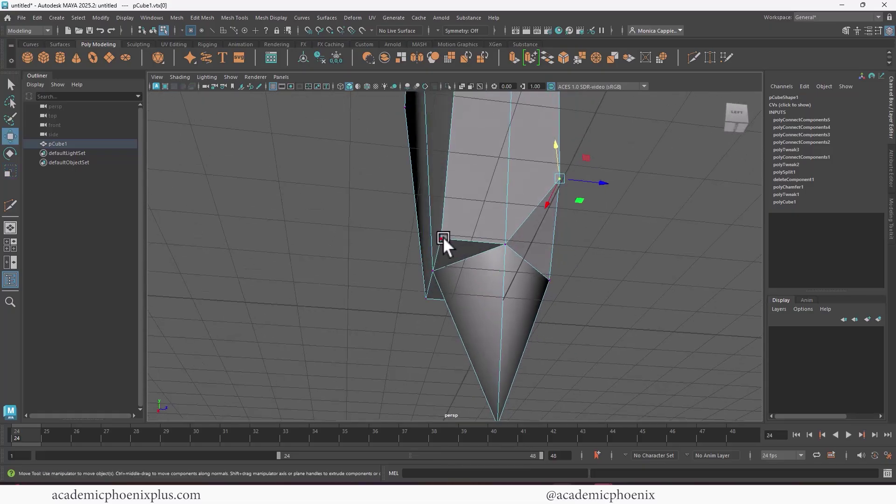
pyautogui.keyDown('alt'); pyautogui.moveTo(443, 237); pyautogui.dragTo(463, 197); pyautogui.keyUp('alt')
pyautogui.click(474, 246)
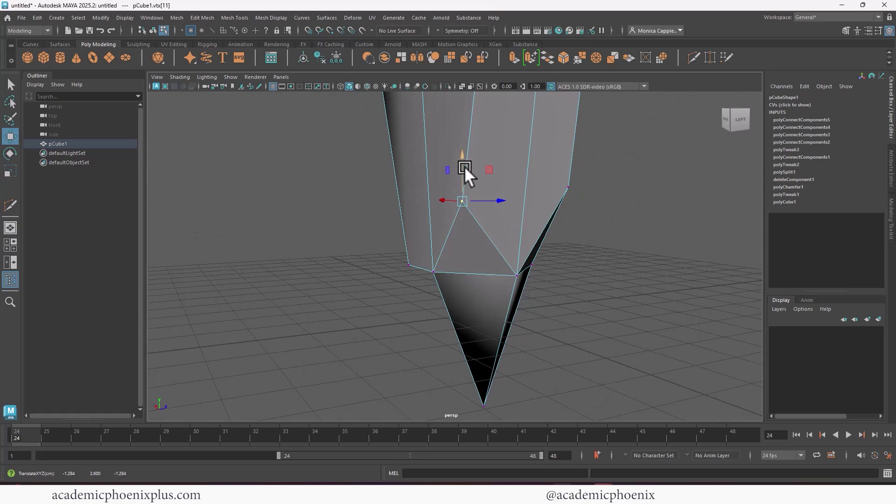
pyautogui.keyDown('alt'); pyautogui.moveTo(464, 166); pyautogui.dragTo(433, 204); pyautogui.keyUp('alt')
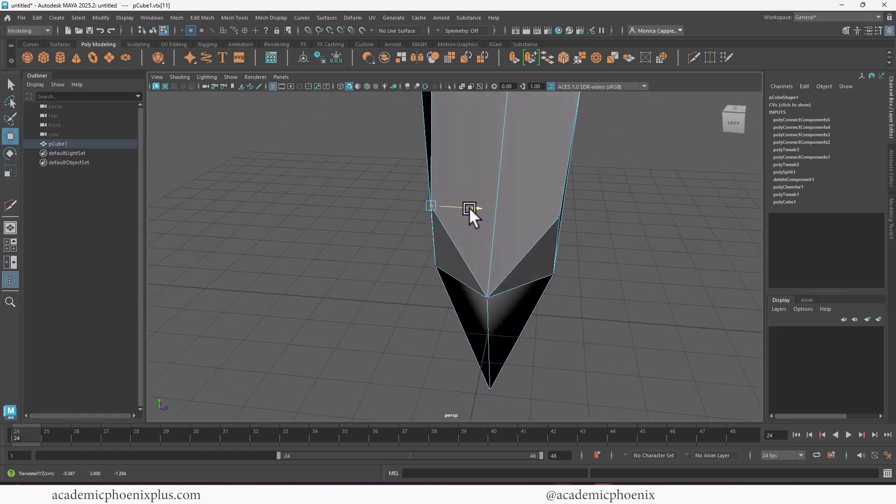
pyautogui.moveTo(469, 207); pyautogui.dragTo(483, 219, button='middle')
pyautogui.keyDown('alt'); pyautogui.moveTo(483, 220); pyautogui.dragTo(419, 268); pyautogui.keyUp('alt')
# - Shift more base and corner vertices so the bottom point becomes asymmetric
pyautogui.click(399, 240)
pyautogui.keyDown('shift'); pyautogui.click(461, 196); pyautogui.keyUp('shift')
pyautogui.scroll(3, 497, 253)
pyautogui.click(393, 221)
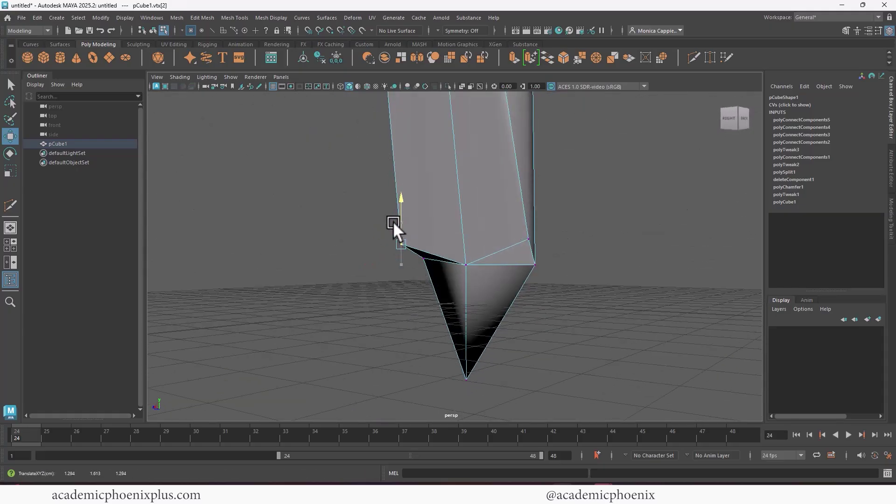
pyautogui.moveTo(393, 220); pyautogui.dragTo(319, 284)
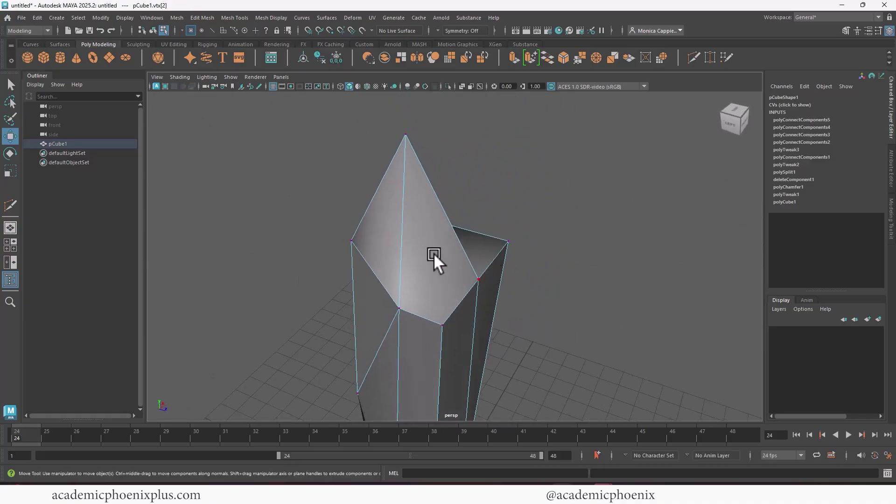
# - Multi-Cut a new edge from a tip face corner up to the apex (polySplit2)
pyautogui.moveTo(427, 213); pyautogui.dragTo(382, 216, button='right')
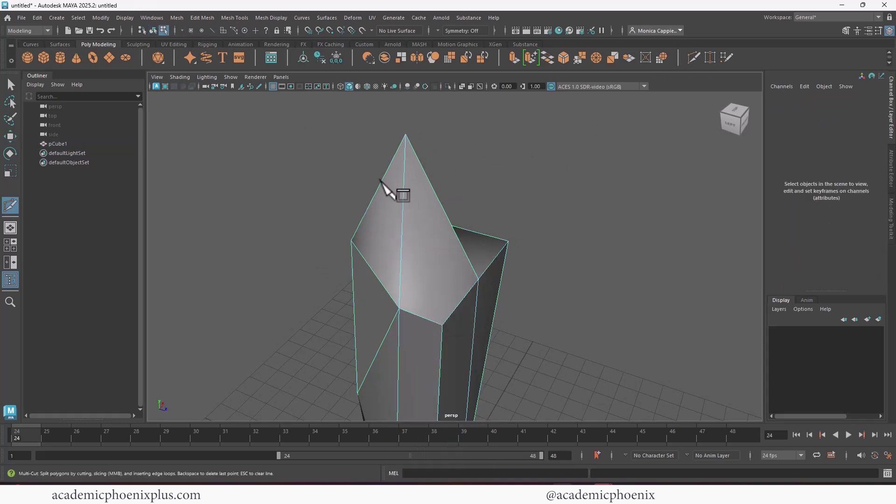
pyautogui.click(235, 17)
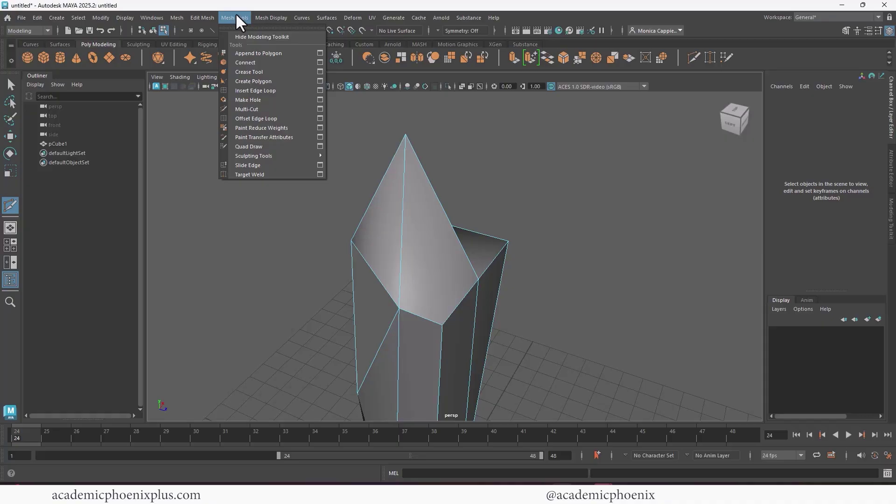
pyautogui.click(444, 325)
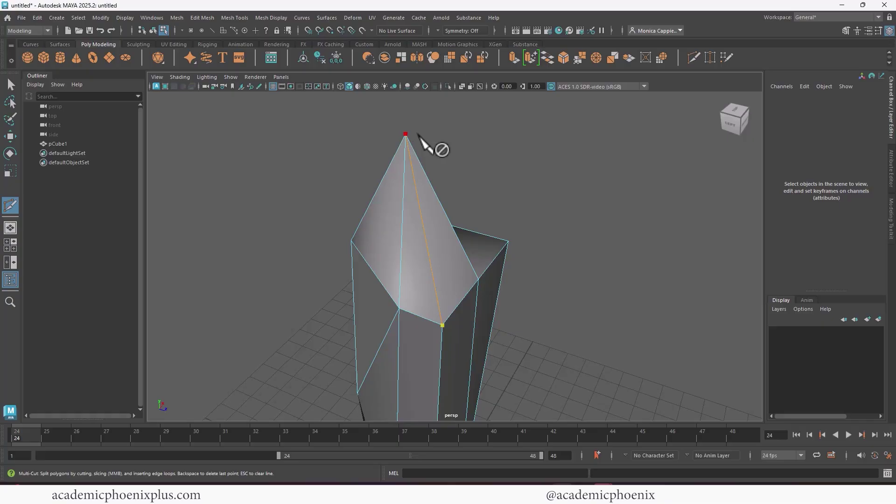
pyautogui.press('Return')
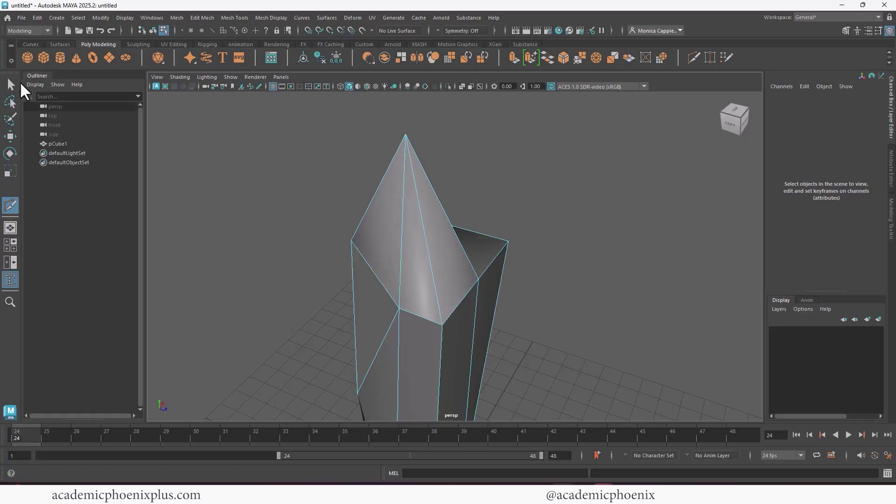
# - Lower a nearby tip vertex with the Move tool
pyautogui.moveTo(463, 264); pyautogui.dragTo(444, 262, button='right')
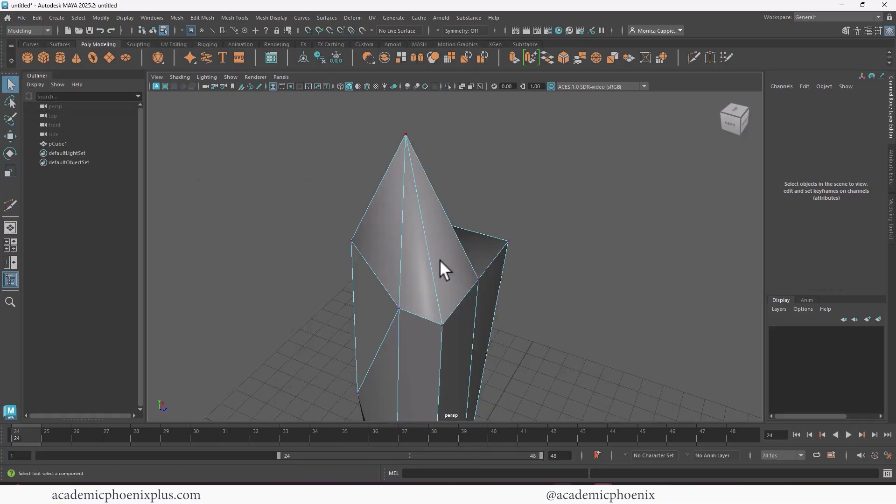
pyautogui.keyDown('alt'); pyautogui.moveTo(439, 259); pyautogui.dragTo(410, 201); pyautogui.keyUp('alt')
pyautogui.click(411, 200)
pyautogui.press('w')
pyautogui.moveTo(416, 168); pyautogui.dragTo(479, 245)
# - Connect the tip's right-edge vertex to another with a new edge via Connect Components
pyautogui.click(507, 236)
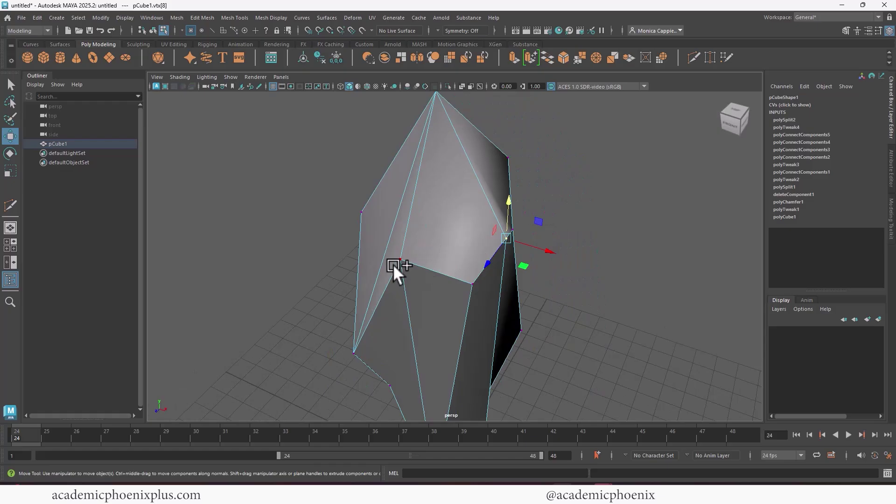
pyautogui.keyDown('shift'); pyautogui.rightClick(427, 230); pyautogui.keyUp('shift')
pyautogui.keyDown('shift'); pyautogui.moveTo(421, 227); pyautogui.dragTo(426, 284, button='right'); pyautogui.keyUp('shift')
pyautogui.keyDown('alt'); pyautogui.moveTo(427, 267); pyautogui.dragTo(480, 239); pyautogui.keyUp('alt')
# - Raise a tip edge and lower tip and side vertices to reshape the facets
pyautogui.moveTo(479, 239); pyautogui.dragTo(465, 234, button='right')
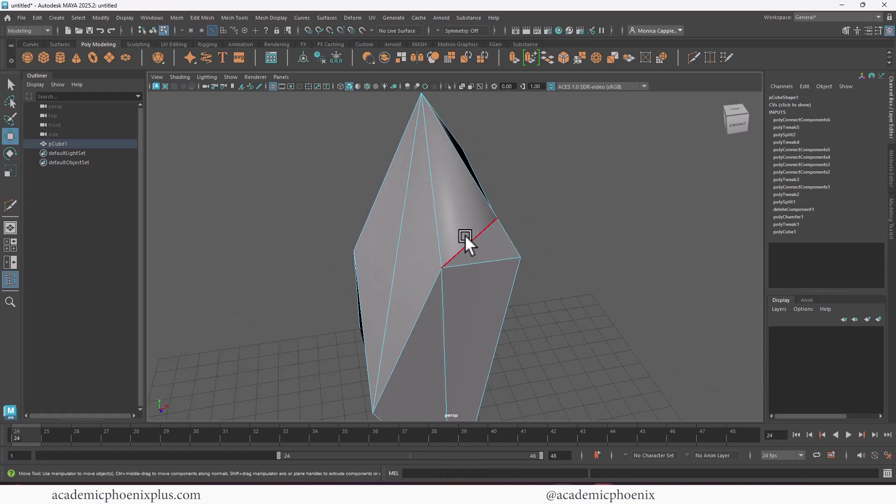
pyautogui.click(465, 234)
pyautogui.moveTo(466, 201); pyautogui.dragTo(464, 174)
pyautogui.click(517, 254)
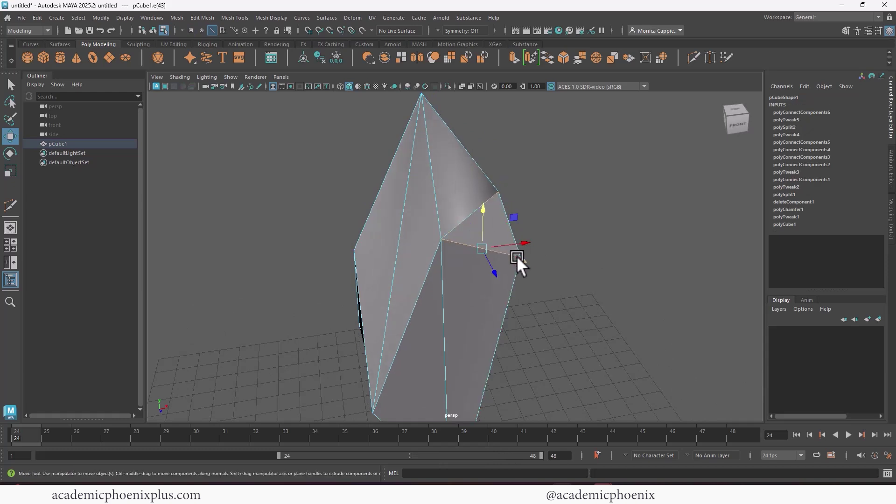
pyautogui.moveTo(511, 259); pyautogui.dragTo(481, 226, button='right')
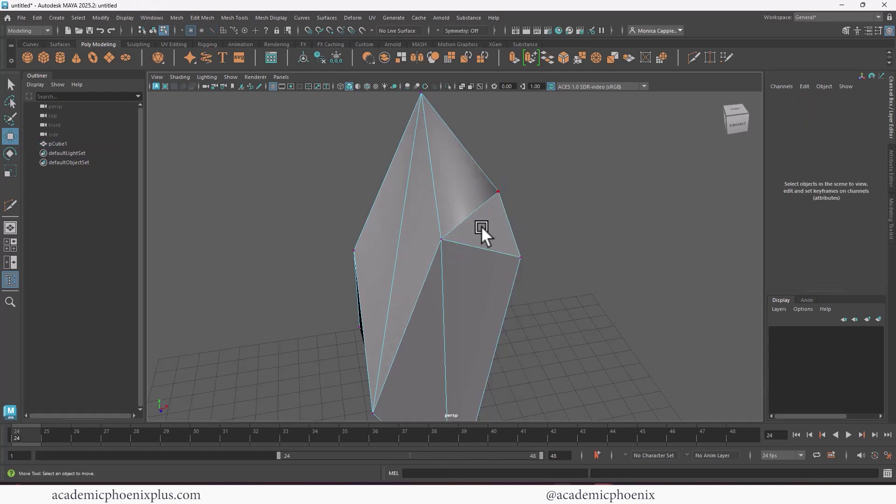
pyautogui.click(521, 255)
pyautogui.moveTo(517, 209); pyautogui.dragTo(552, 278)
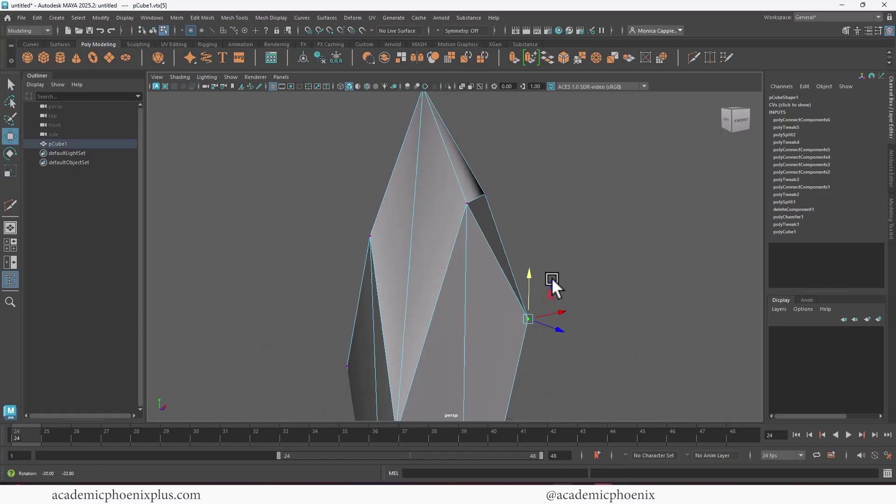
pyautogui.keyDown('alt'); pyautogui.moveTo(559, 310); pyautogui.dragTo(426, 237, button='right'); pyautogui.keyUp('alt')
pyautogui.keyDown('alt'); pyautogui.moveTo(426, 237); pyautogui.dragTo(462, 264); pyautogui.keyUp('alt')
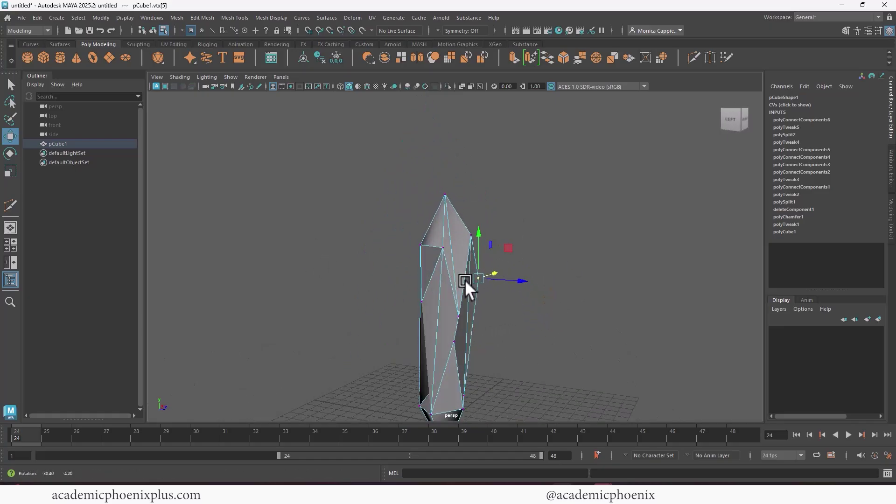
pyautogui.click(422, 316)
# - Return to Object Mode and select the whole crystal, pCube1
pyautogui.moveTo(461, 264); pyautogui.dragTo(507, 202, button='right')
pyautogui.click(536, 211)
pyautogui.keyDown('alt'); pyautogui.moveTo(537, 212); pyautogui.dragTo(457, 249); pyautogui.keyUp('alt')
pyautogui.click(456, 250)
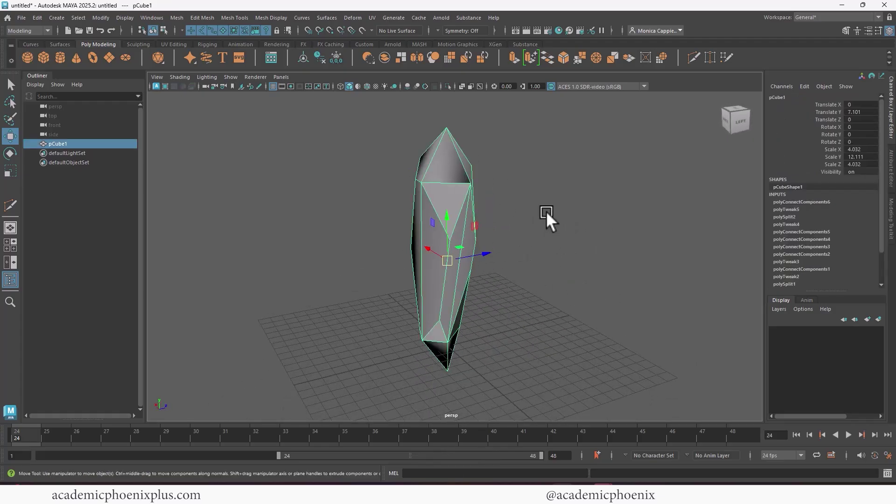
# - Toggle the crystal's smooth preview on and off, ending in faceted display
pyautogui.press('3')
pyautogui.click(545, 245)
pyautogui.keyDown('alt'); pyautogui.moveTo(545, 244); pyautogui.dragTo(496, 289); pyautogui.keyUp('alt')
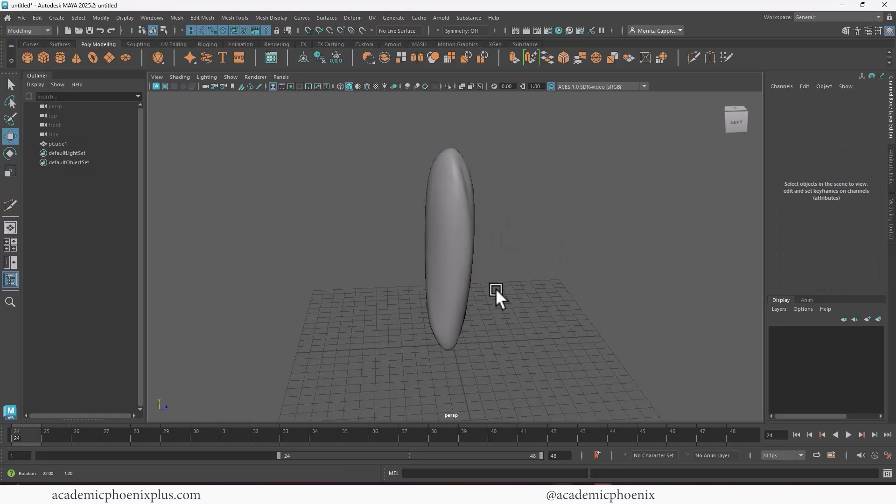
pyautogui.click(462, 276)
pyautogui.press('1')
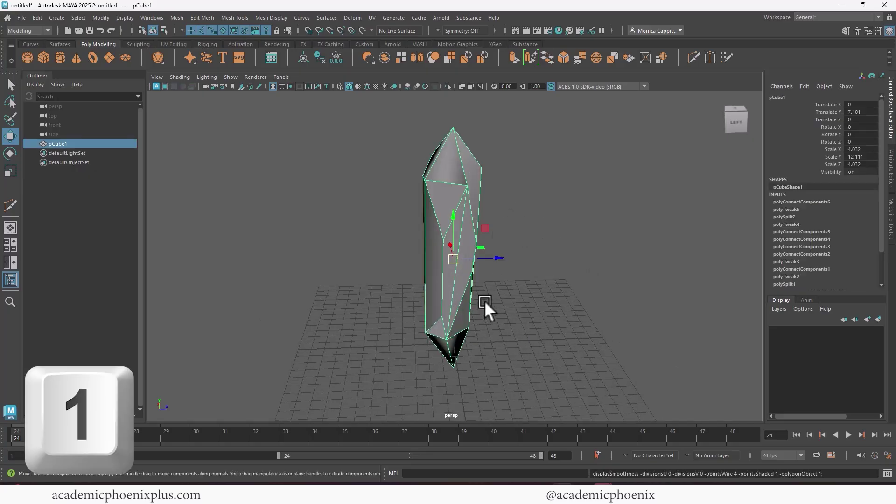
pyautogui.press('3')
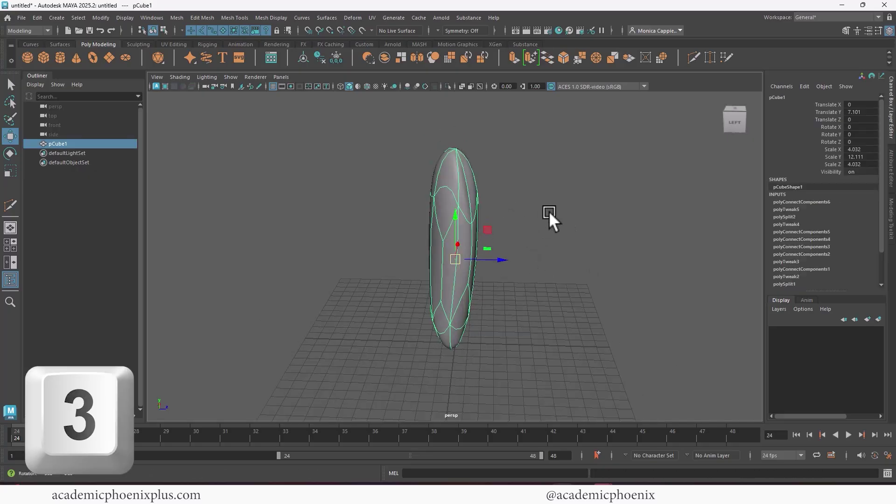
pyautogui.moveTo(549, 211)
pyautogui.keyDown('alt'); pyautogui.mouseDown()
pyautogui.moveTo(438, 211)
pyautogui.moveTo(541, 223)
pyautogui.mouseUp(); pyautogui.keyUp('alt')
pyautogui.press('1')
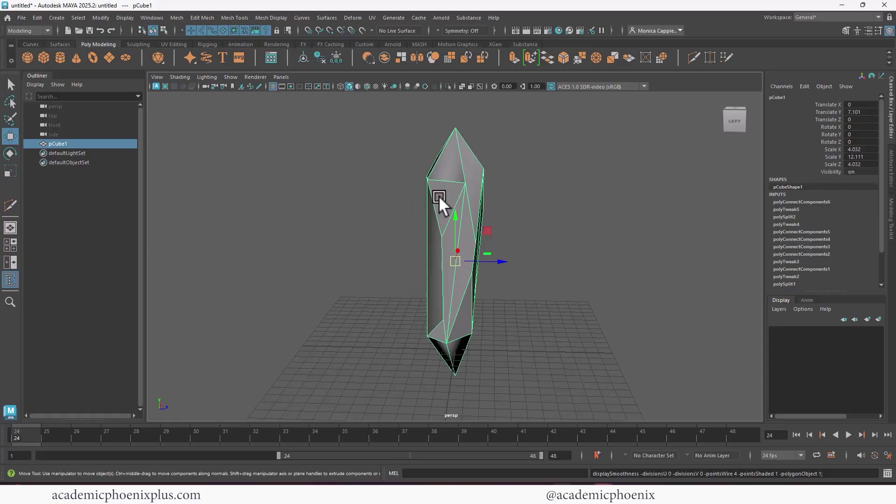
# - Select every edge of the crystal in edge mode and bevel them with fraction 0.8
pyautogui.rightClick(461, 193)
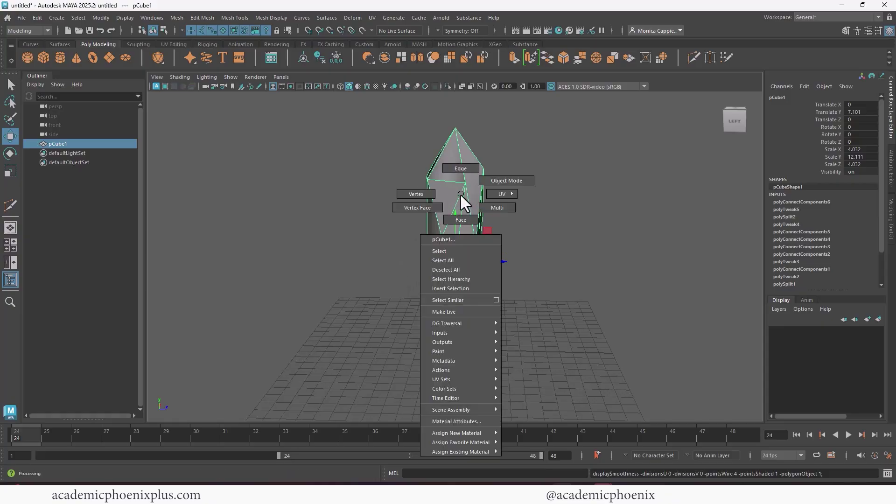
pyautogui.click(458, 167)
pyautogui.moveTo(373, 114); pyautogui.dragTo(589, 405)
pyautogui.hotkey('ctrl', 'b')
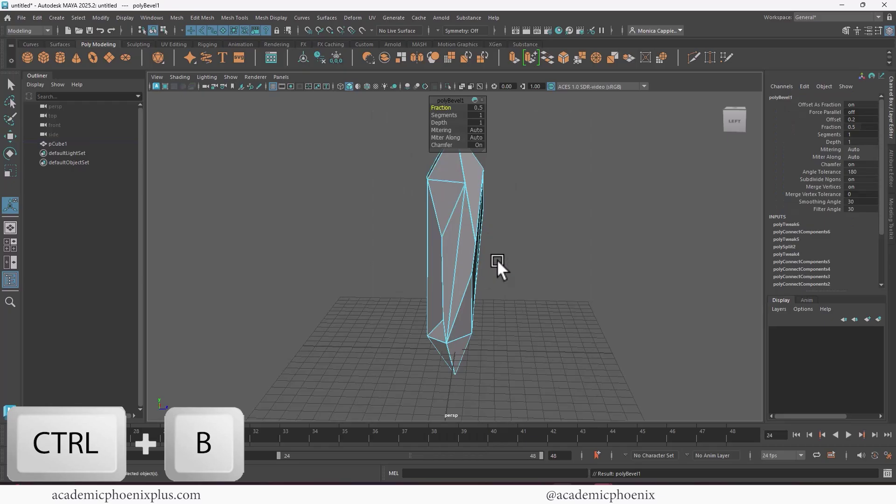
pyautogui.keyDown('alt'); pyautogui.moveTo(447, 182); pyautogui.dragTo(710, 208, button='right'); pyautogui.keyUp('alt')
pyautogui.keyDown('alt'); pyautogui.moveTo(710, 208); pyautogui.dragTo(512, 330, button='middle'); pyautogui.keyUp('alt')
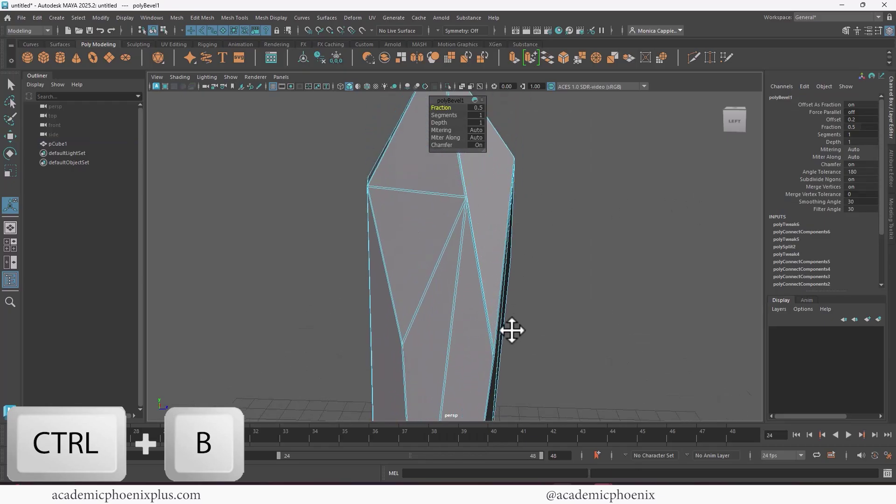
pyautogui.keyDown('alt'); pyautogui.moveTo(512, 330); pyautogui.dragTo(428, 295); pyautogui.keyUp('alt')
pyautogui.keyDown('alt'); pyautogui.moveTo(428, 296); pyautogui.dragTo(642, 245, button='right'); pyautogui.keyUp('alt')
pyautogui.keyDown('alt'); pyautogui.moveTo(641, 245); pyautogui.dragTo(517, 235, button='middle'); pyautogui.keyUp('alt')
pyautogui.keyDown('alt'); pyautogui.moveTo(517, 234); pyautogui.dragTo(472, 260); pyautogui.keyUp('alt')
pyautogui.keyDown('alt'); pyautogui.moveTo(472, 260); pyautogui.dragTo(700, 248, button='right'); pyautogui.keyUp('alt')
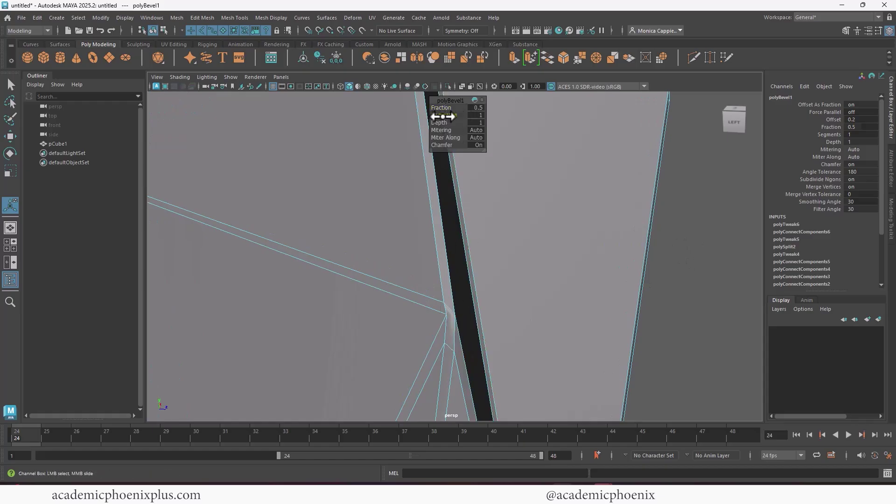
# - Raise the bevel to 2 segments, return to object mode and inspect the softened crystal
pyautogui.moveTo(443, 116); pyautogui.dragTo(446, 107)
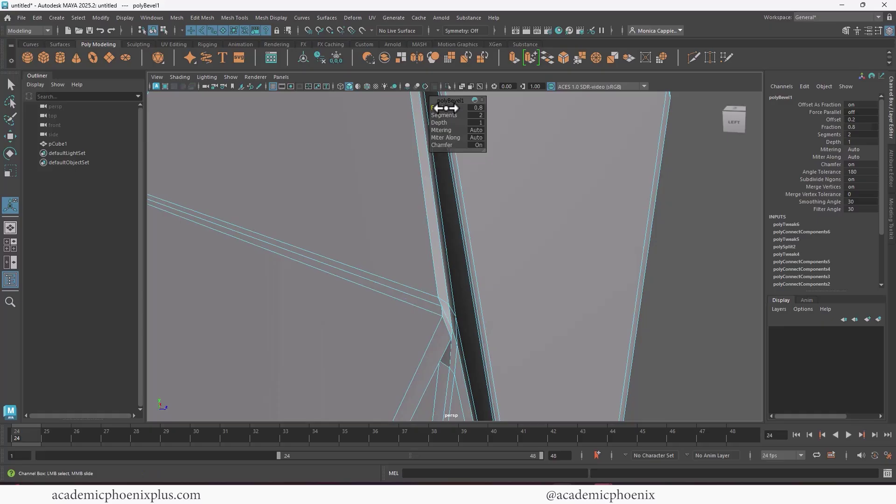
pyautogui.press('q')
pyautogui.scroll(-5, 560, 224)
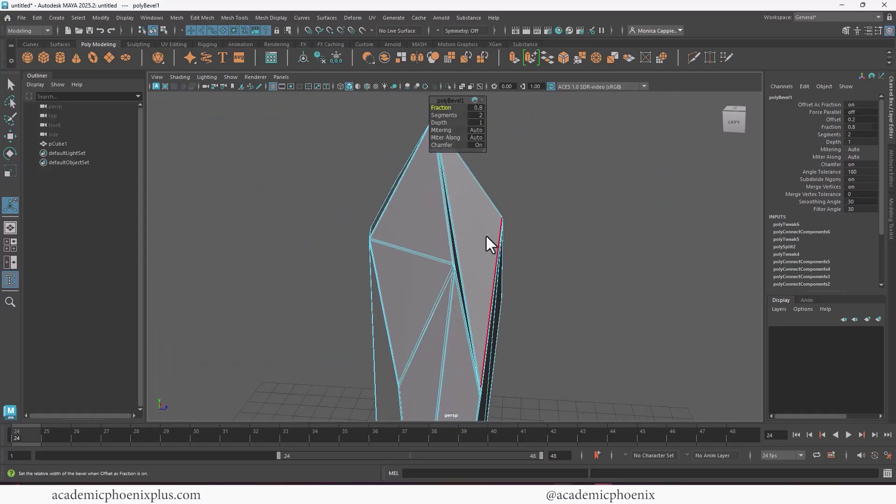
pyautogui.click(520, 187)
pyautogui.keyDown('alt'); pyautogui.moveTo(562, 240); pyautogui.dragTo(464, 242); pyautogui.keyUp('alt')
pyautogui.click(464, 242)
pyautogui.click(556, 259)
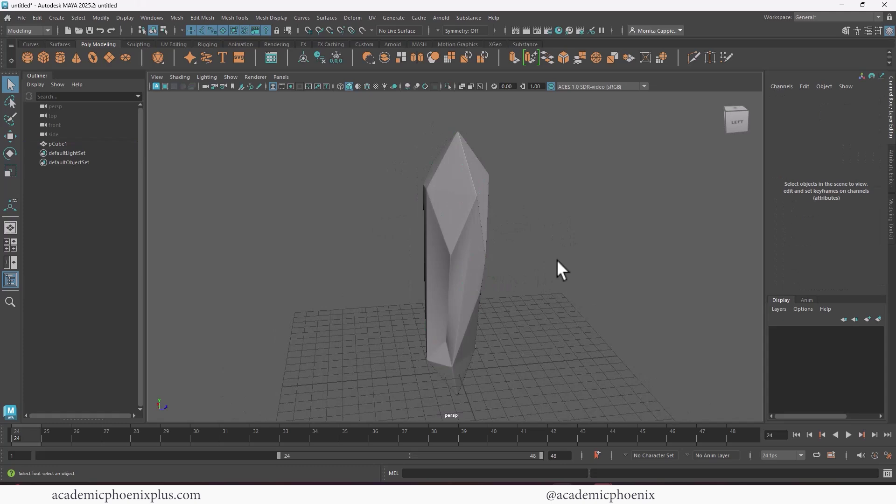
pyautogui.keyDown('alt'); pyautogui.moveTo(557, 259); pyautogui.dragTo(578, 233); pyautogui.keyUp('alt')
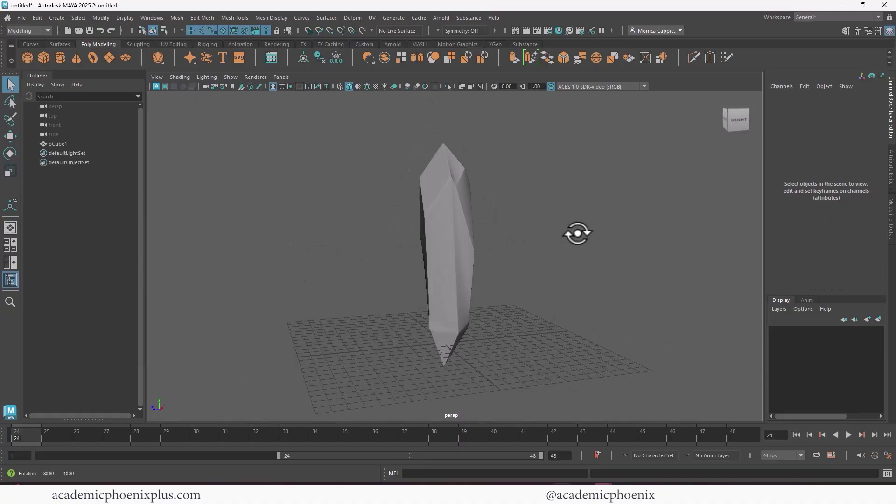
# - Move the crystal's pivot down to its bottom tip
pyautogui.click(452, 250)
pyautogui.press('w')
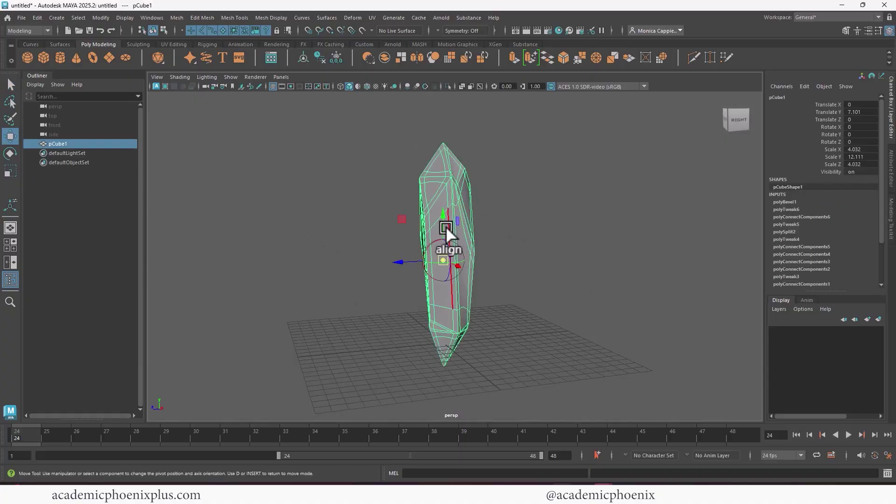
pyautogui.press('d')
pyautogui.moveTo(440, 214); pyautogui.dragTo(465, 308)
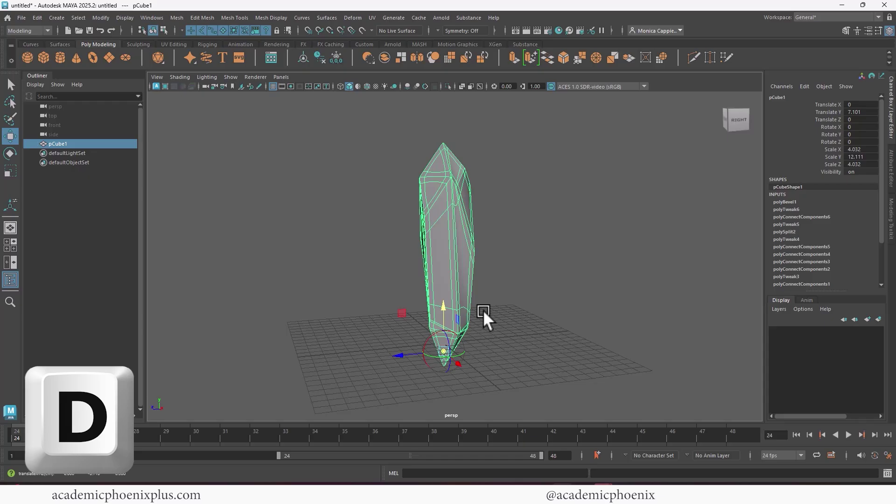
pyautogui.click(484, 311)
pyautogui.keyDown('alt'); pyautogui.moveTo(560, 265); pyautogui.dragTo(411, 272); pyautogui.keyUp('alt')
# - Raise the crystal to Translate Y 10.484 so it stands on the grid
pyautogui.click(410, 270)
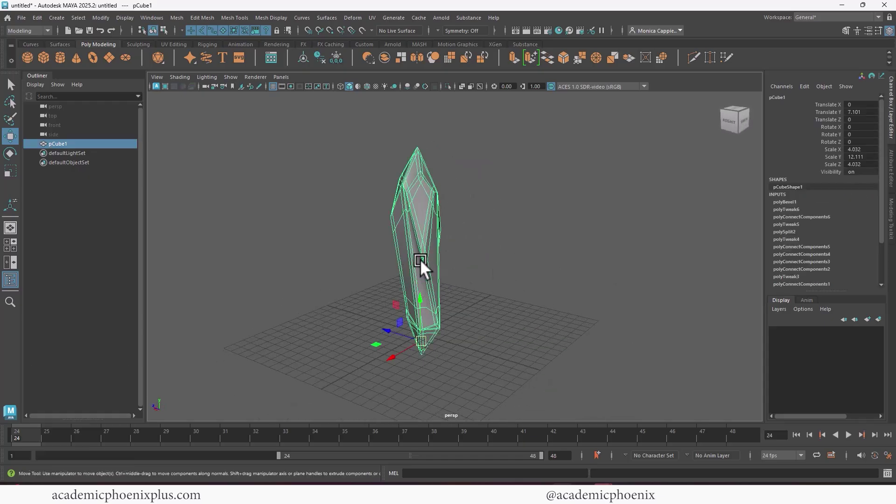
pyautogui.moveTo(419, 293); pyautogui.dragTo(421, 259, button='middle')
pyautogui.click(441, 237)
pyautogui.keyDown('alt'); pyautogui.moveTo(441, 237); pyautogui.dragTo(421, 229); pyautogui.keyUp('alt')
pyautogui.click(421, 229)
pyautogui.keyDown('alt'); pyautogui.moveTo(464, 195); pyautogui.dragTo(510, 240); pyautogui.keyUp('alt')
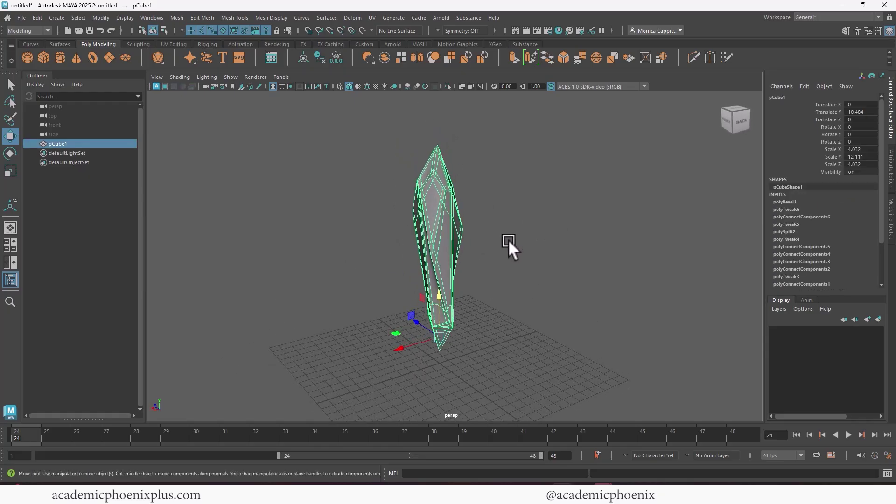
# - Duplicate the crystal as pCube2 and shift it slightly back along Z
pyautogui.hotkey('ctrl', 'd')
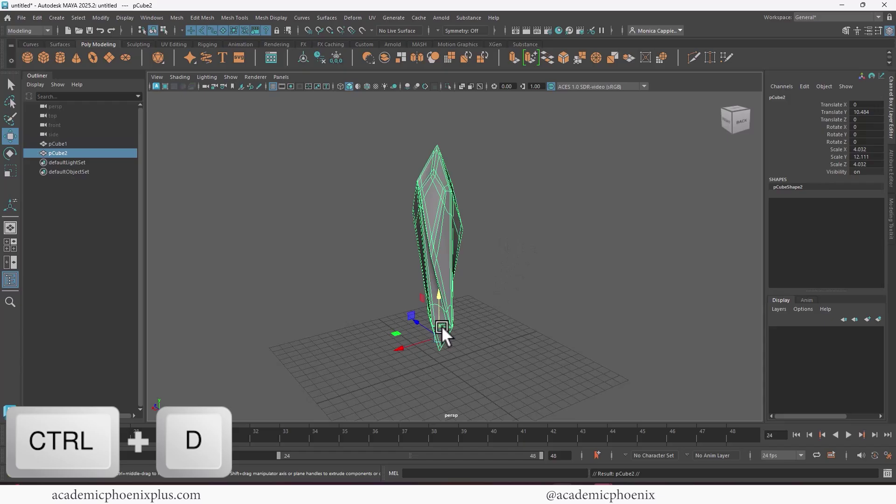
pyautogui.moveTo(418, 319); pyautogui.dragTo(442, 329)
pyautogui.press('e')
pyautogui.press('r')
pyautogui.press('e')
# - Duplicate pCube2 as pCube3, rotate and scale it, and move it forward along Z
pyautogui.hotkey('ctrl', 'd')
pyautogui.press('w')
pyautogui.press('e')
pyautogui.press('r')
pyautogui.press('e')
pyautogui.click(517, 320)
pyautogui.click(442, 329)
pyautogui.press('w')
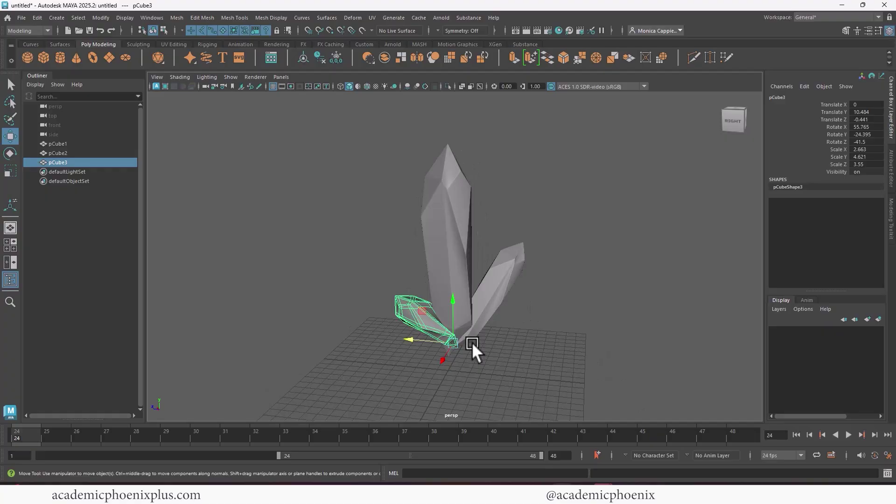
pyautogui.moveTo(472, 342); pyautogui.dragTo(447, 342, button='middle')
pyautogui.keyDown('alt'); pyautogui.moveTo(446, 343); pyautogui.dragTo(466, 293); pyautogui.keyUp('alt')
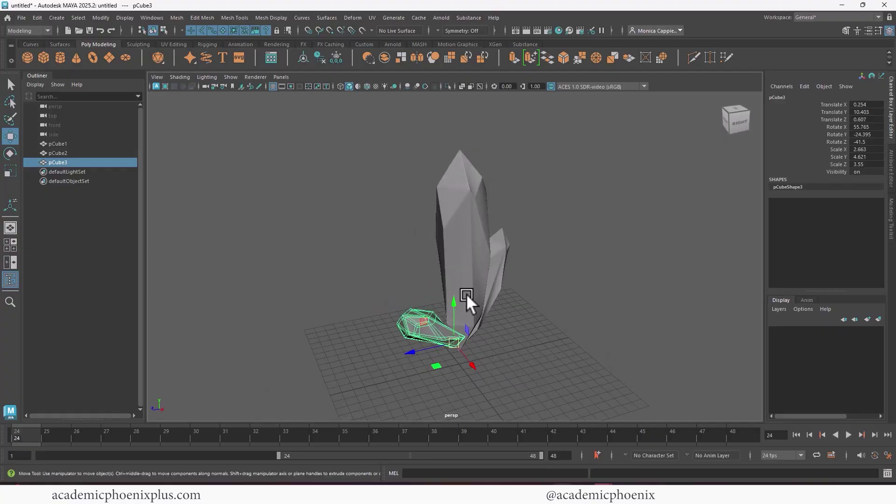
# - Duplicate the tall crystal as pCube4, swing it around the vertical axis and widen it slightly
pyautogui.click(466, 294)
pyautogui.hotkey('ctrl', 'd')
pyautogui.keyDown('alt'); pyautogui.moveTo(531, 310); pyautogui.dragTo(524, 332); pyautogui.keyUp('alt')
pyautogui.press('e')
pyautogui.moveTo(430, 311); pyautogui.dragTo(465, 387)
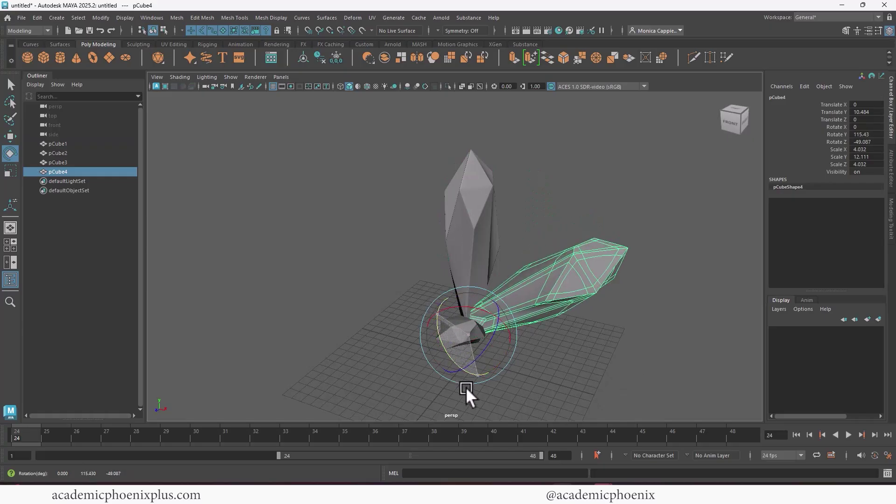
pyautogui.press('r')
pyautogui.keyDown('alt'); pyautogui.moveTo(502, 319); pyautogui.dragTo(526, 334); pyautogui.keyUp('alt')
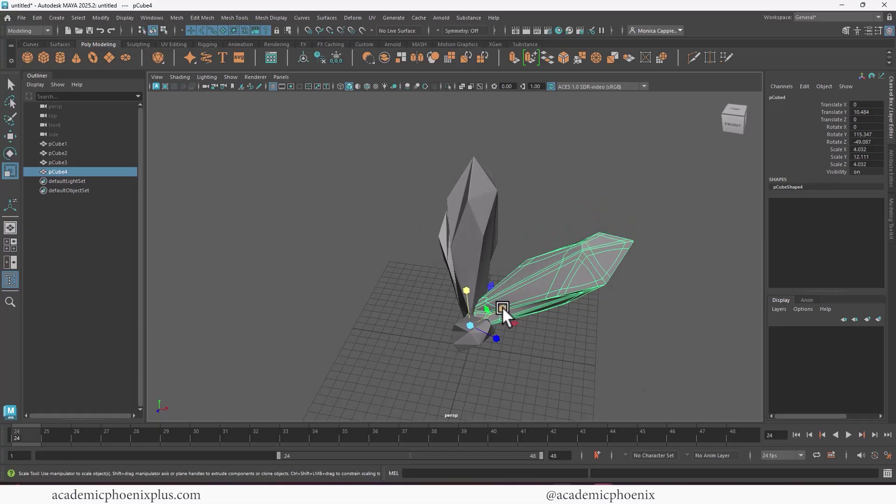
pyautogui.moveTo(502, 307)
pyautogui.mouseDown()
pyautogui.moveTo(511, 304)
pyautogui.moveTo(490, 312)
pyautogui.moveTo(511, 316)
pyautogui.moveTo(495, 306)
pyautogui.moveTo(519, 303)
pyautogui.mouseUp()
pyautogui.press('w')
pyautogui.press('e')
pyautogui.click(612, 309)
pyautogui.keyDown('alt'); pyautogui.moveTo(613, 309); pyautogui.dragTo(500, 322); pyautogui.keyUp('alt')
# - Duplicate a small crystal as pCube5, tilt it and slide it across the ground
pyautogui.click(514, 333)
pyautogui.hotkey('ctrl', 'd')
pyautogui.press('w')
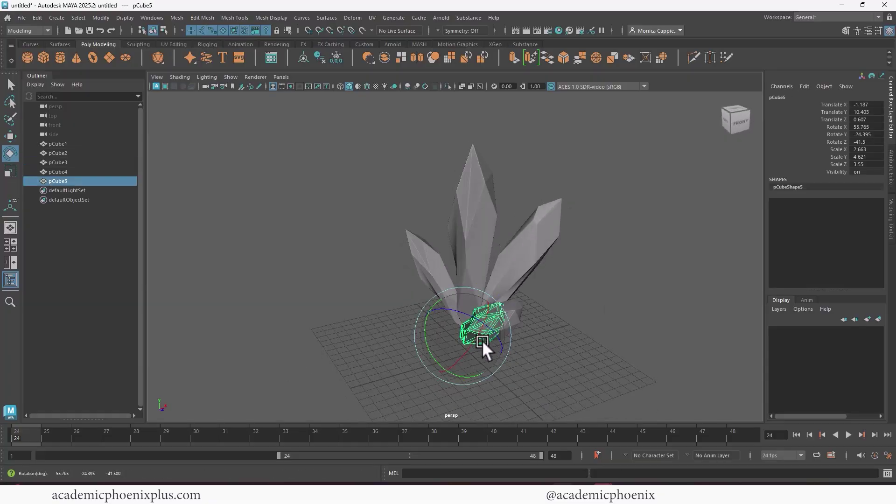
pyautogui.moveTo(483, 340); pyautogui.dragTo(475, 299)
pyautogui.press('r')
pyautogui.click(472, 340)
pyautogui.click(458, 326)
pyautogui.press('w')
pyautogui.moveTo(474, 299); pyautogui.dragTo(481, 323, button='middle')
pyautogui.press('e')
pyautogui.click(567, 305)
pyautogui.keyDown('alt'); pyautogui.moveTo(567, 305); pyautogui.dragTo(466, 329); pyautogui.keyUp('alt')
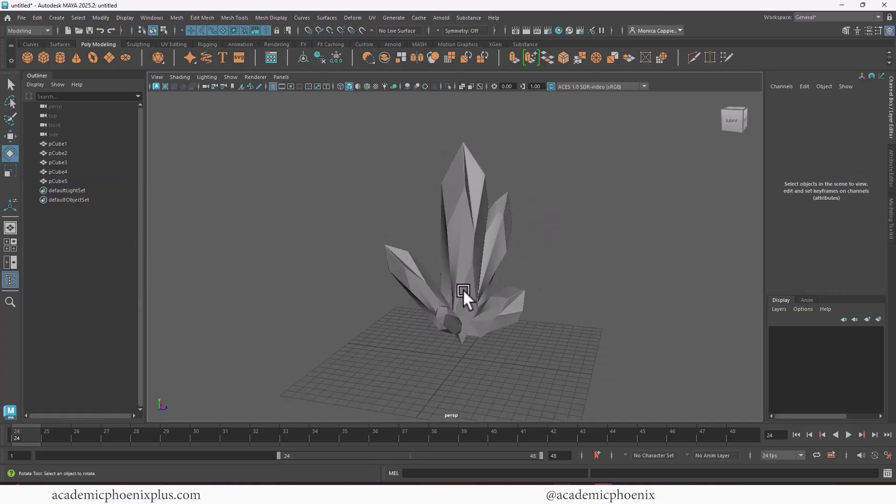
# - Add an Arnold Physical Sky light to the crystal cluster
pyautogui.keyDown('alt'); pyautogui.moveTo(463, 290); pyautogui.dragTo(533, 245); pyautogui.keyUp('alt')
pyautogui.keyDown('alt'); pyautogui.moveTo(532, 245); pyautogui.dragTo(535, 289, button='right'); pyautogui.keyUp('alt')
pyautogui.click(439, 16)
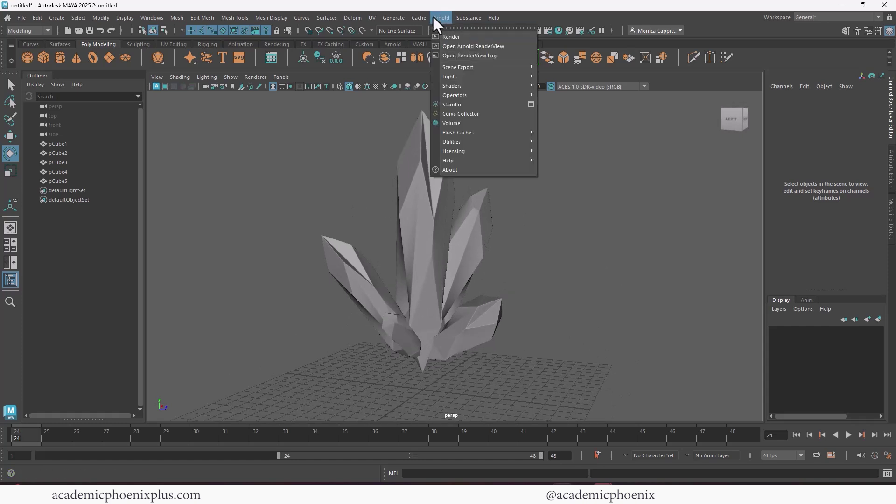
pyautogui.moveTo(478, 76)
pyautogui.click(573, 117)
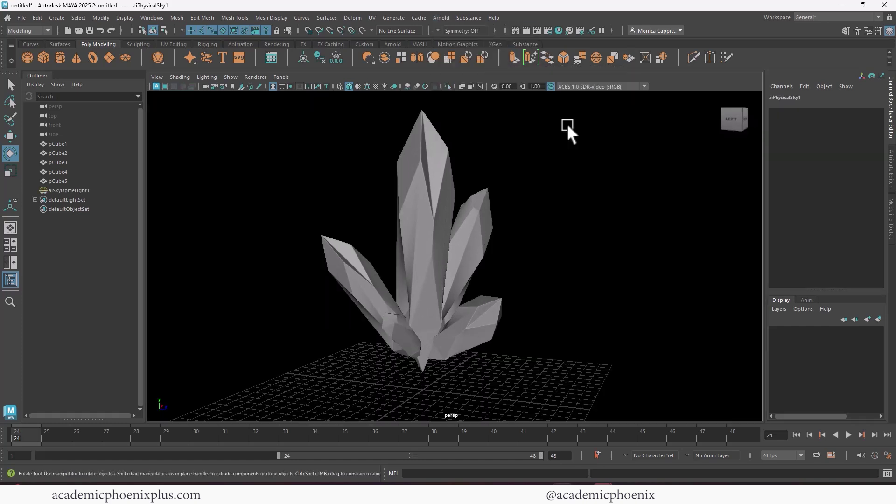
# - Preview the sky-lit cluster with an IPR render in Arnold RenderView
pyautogui.click(526, 30)
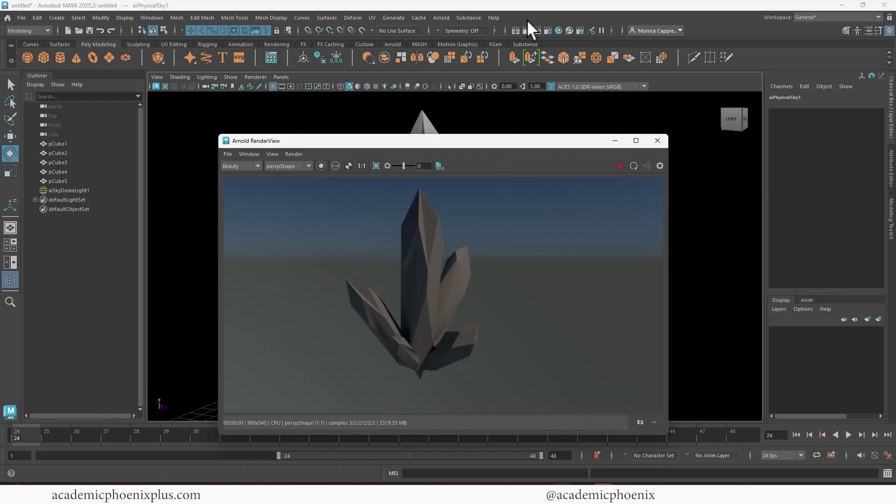
pyautogui.click(621, 165)
pyautogui.moveTo(712, 215)
pyautogui.keyDown('alt'); pyautogui.mouseDown()
pyautogui.moveTo(618, 223)
pyautogui.moveTo(696, 214)
pyautogui.mouseUp(); pyautogui.keyUp('alt')
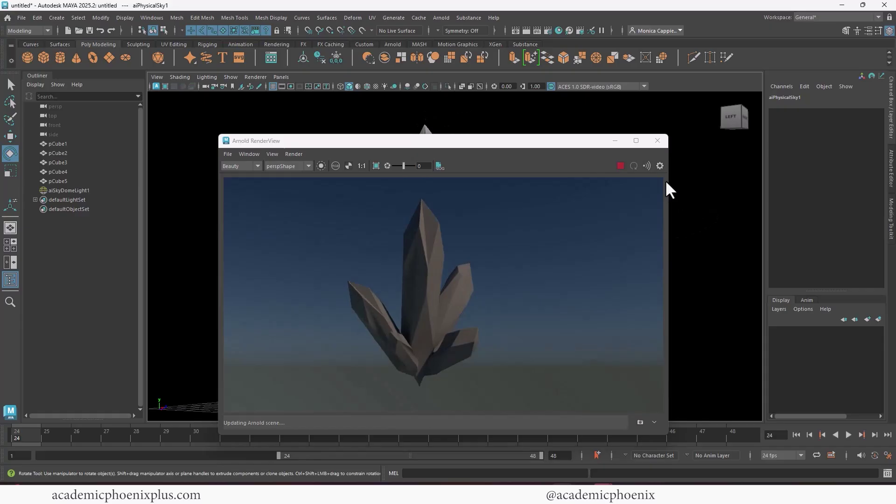
# - Close RenderView, select pCube1 to pCube5 and freeze their transformations
pyautogui.click(663, 141)
pyautogui.click(315, 161)
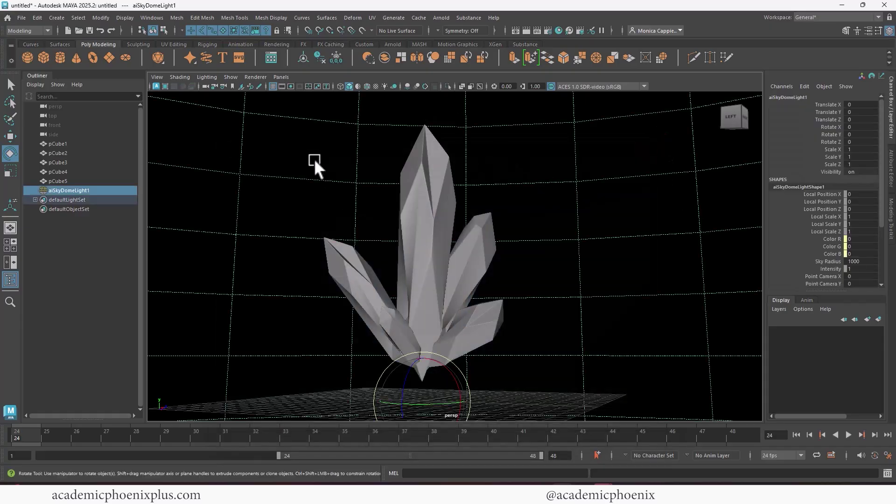
pyautogui.moveTo(296, 163); pyautogui.dragTo(567, 368)
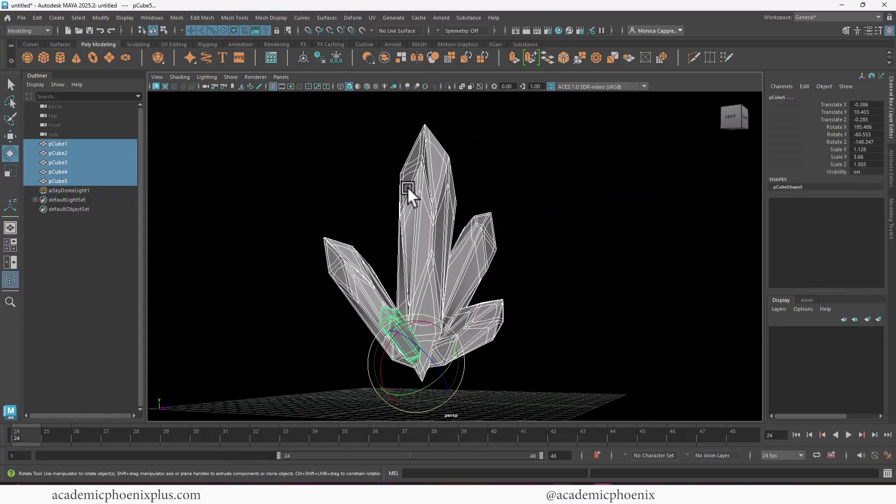
pyautogui.moveTo(274, 124); pyautogui.dragTo(346, 160)
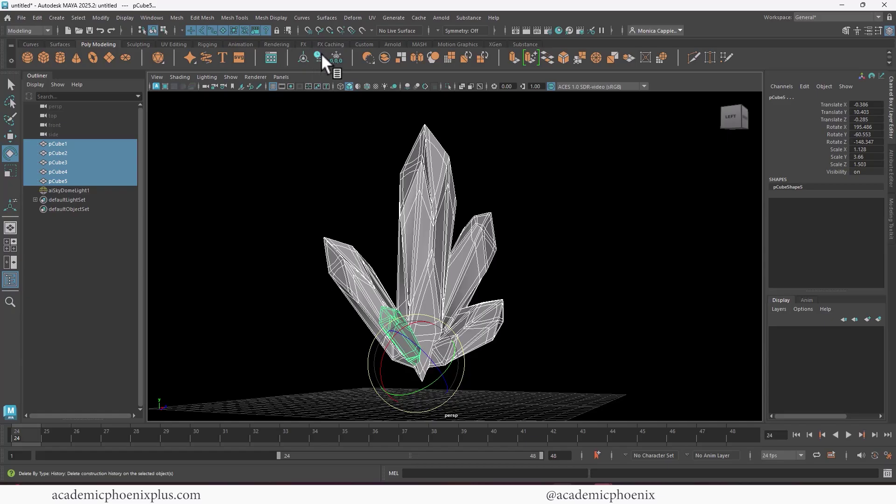
pyautogui.click(336, 55)
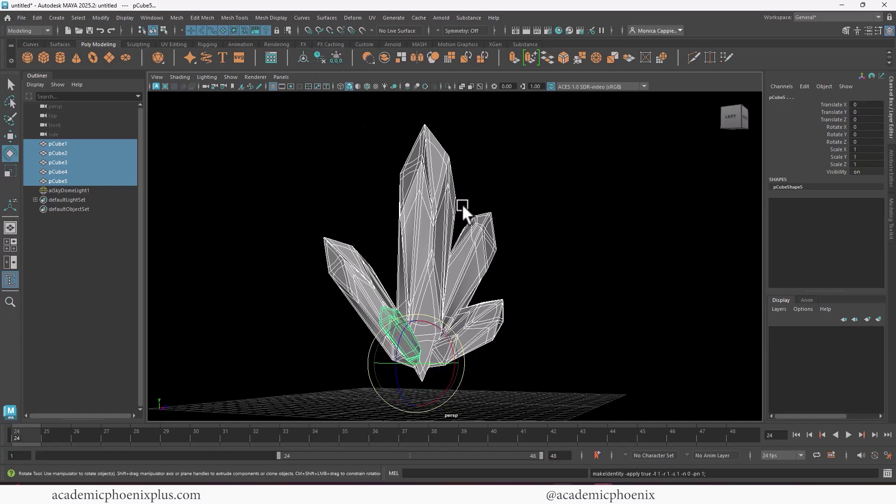
pyautogui.rightClick(442, 191)
# - Assign a new Arnold aiStandardSurface material to the five crystals
pyautogui.moveTo(458, 433)
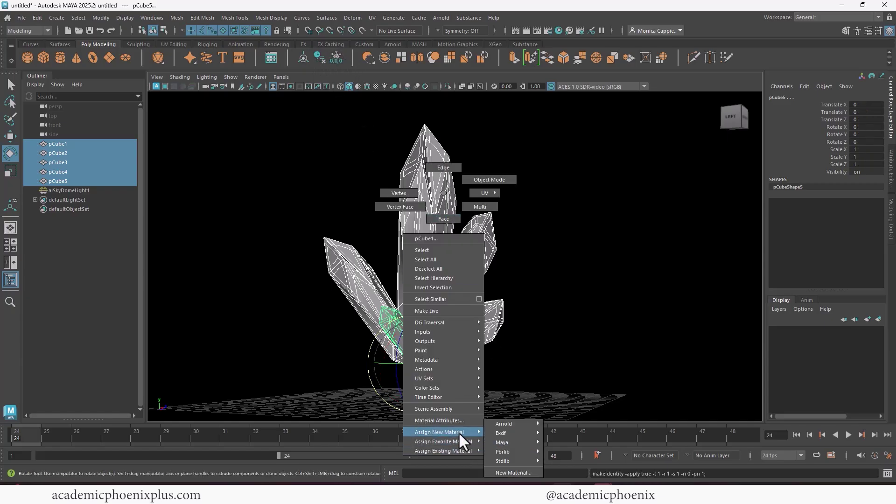
pyautogui.click(523, 473)
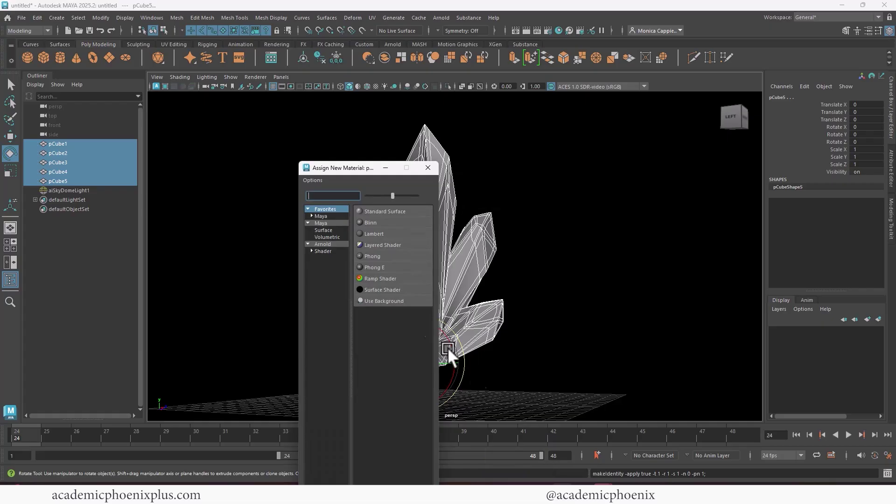
pyautogui.click(323, 245)
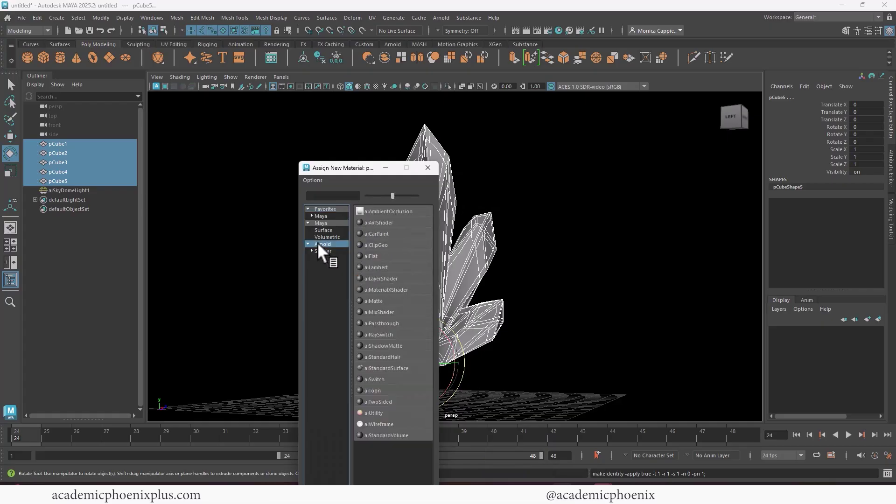
pyautogui.click(402, 368)
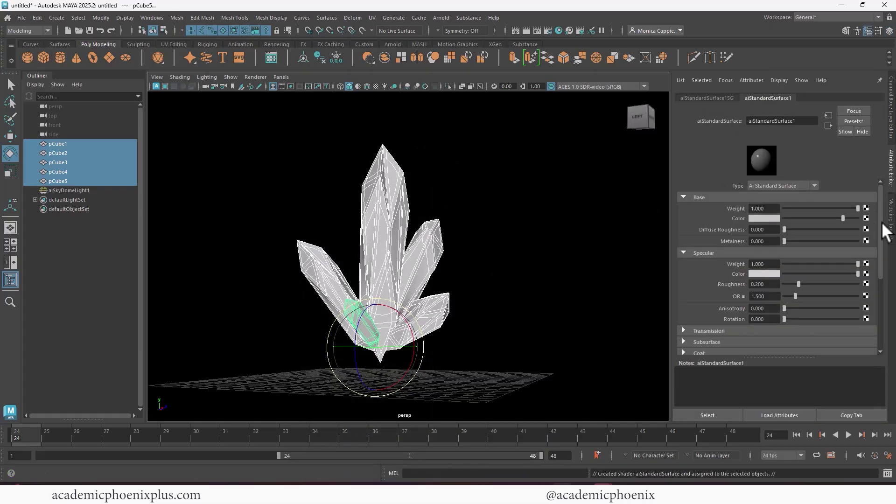
# - Set base colour cyan, transmission weight 1 and transmission colour cyan
pyautogui.click(771, 218)
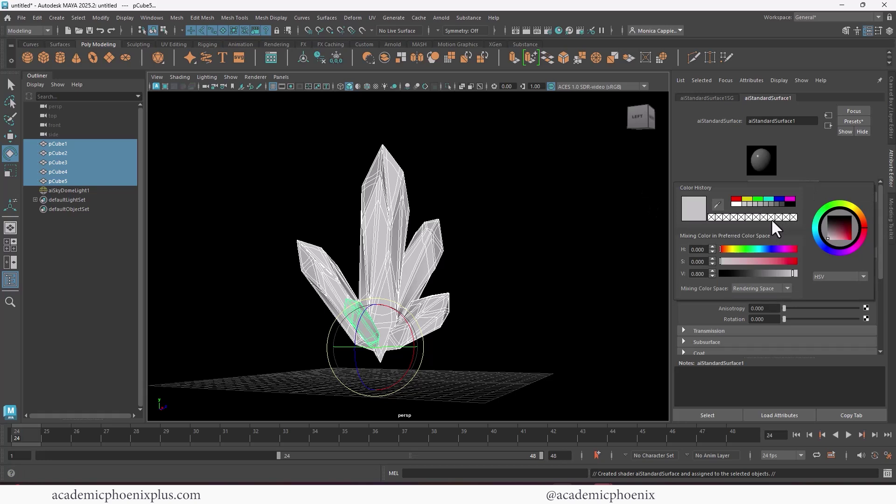
pyautogui.click(769, 199)
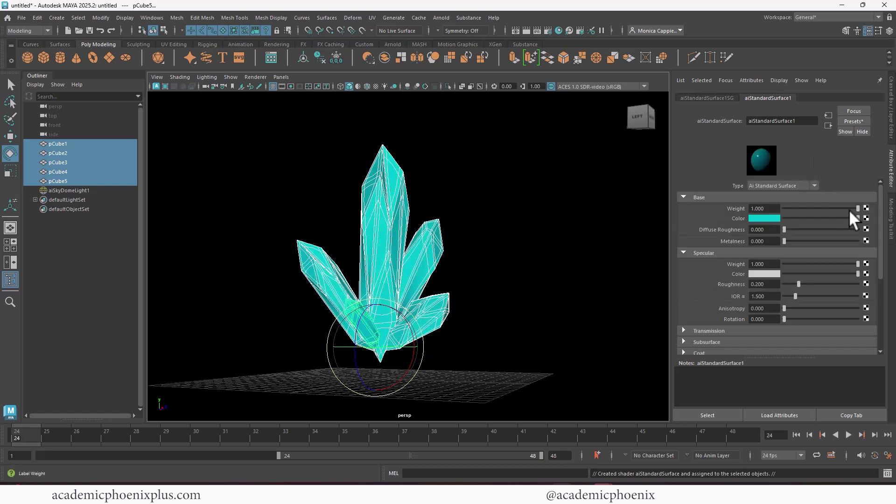
pyautogui.moveTo(879, 221); pyautogui.dragTo(877, 249)
pyautogui.click(701, 281)
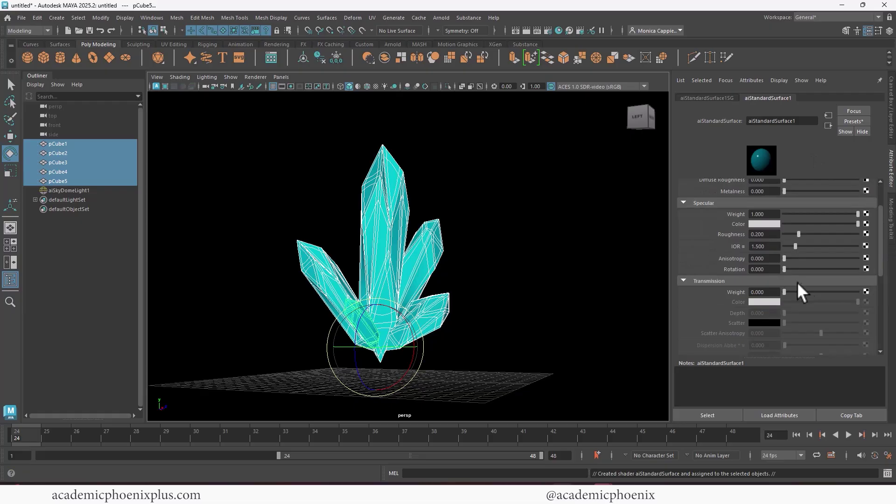
pyautogui.moveTo(789, 291); pyautogui.dragTo(859, 293)
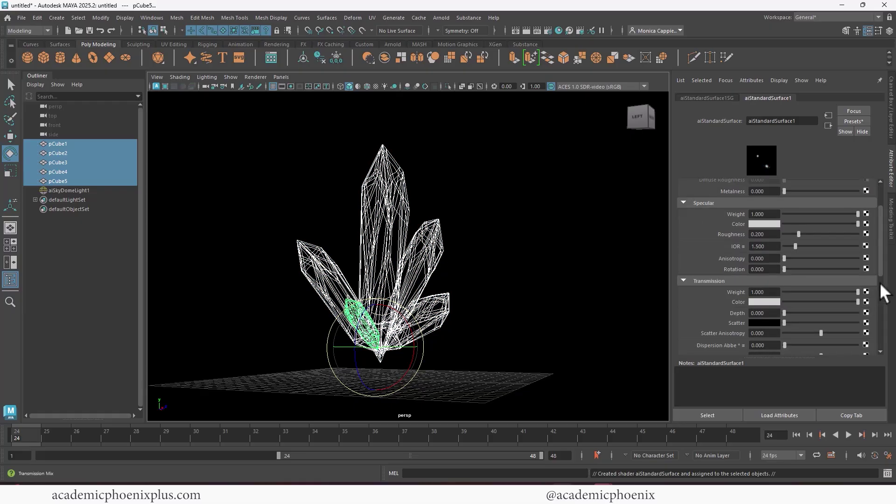
pyautogui.click(771, 301)
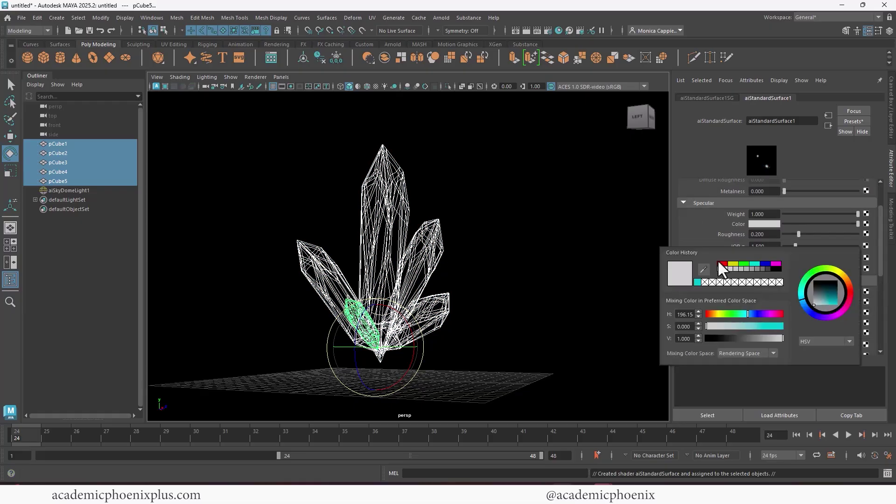
pyautogui.click(697, 282)
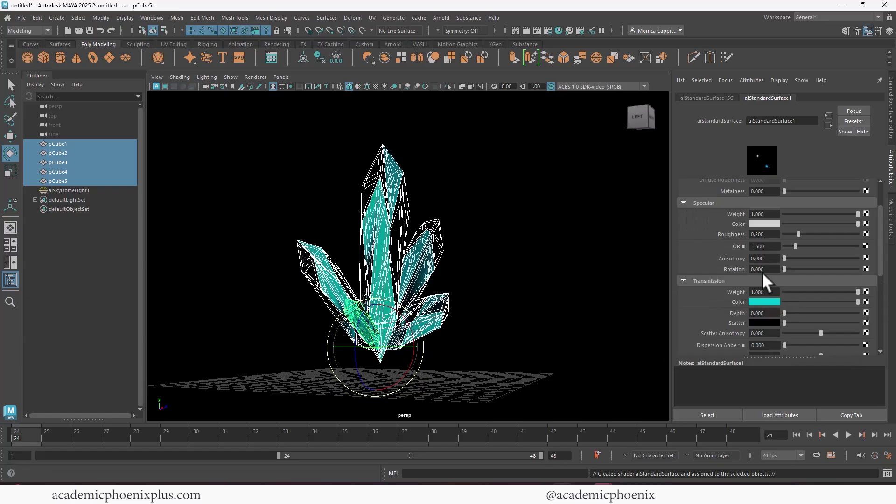
# - Start a live Arnold render, increase transmission depth and set a desaturated magenta scatter colour
pyautogui.click(525, 32)
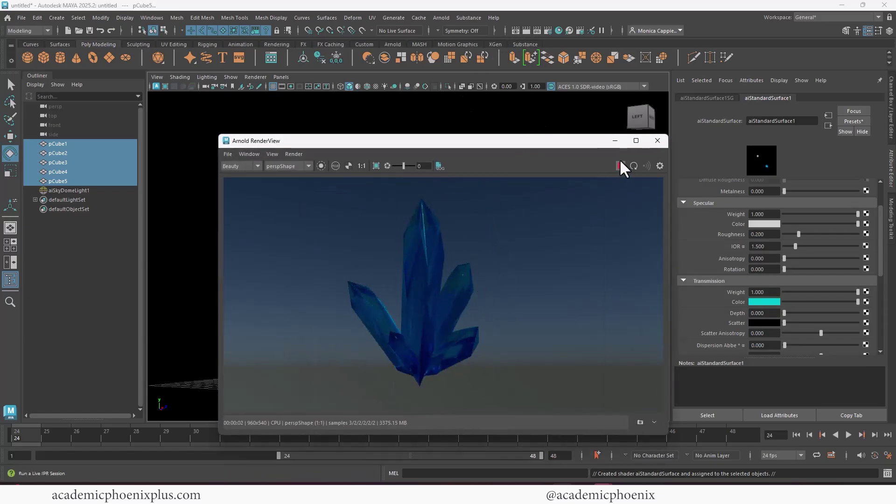
pyautogui.moveTo(556, 112)
pyautogui.keyDown('alt'); pyautogui.mouseDown()
pyautogui.moveTo(504, 120)
pyautogui.moveTo(543, 115)
pyautogui.mouseUp(); pyautogui.keyUp('alt')
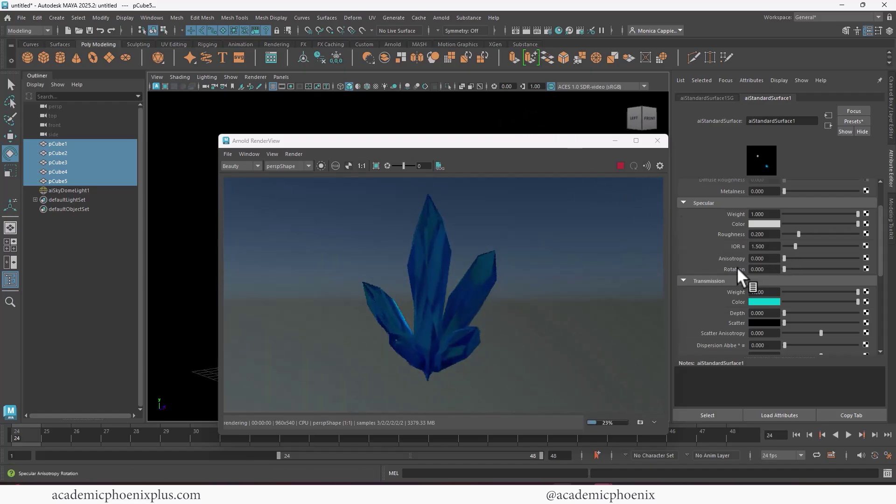
pyautogui.moveTo(786, 312); pyautogui.dragTo(796, 311)
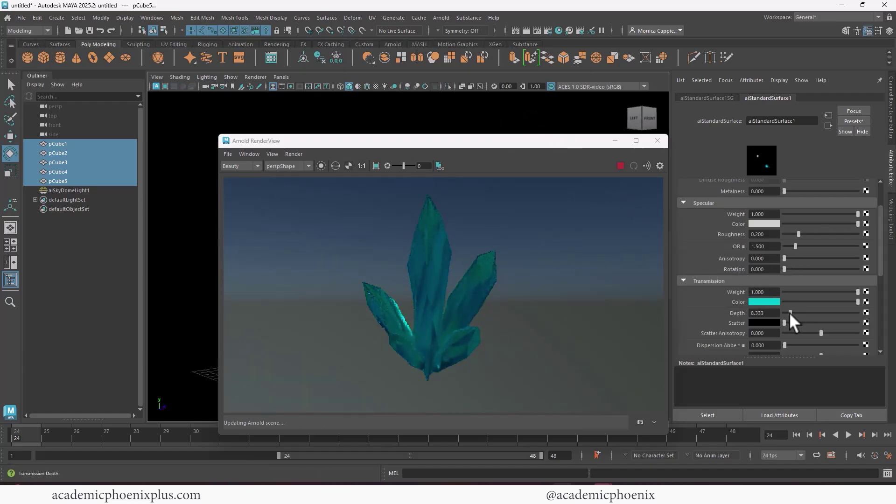
pyautogui.click(768, 322)
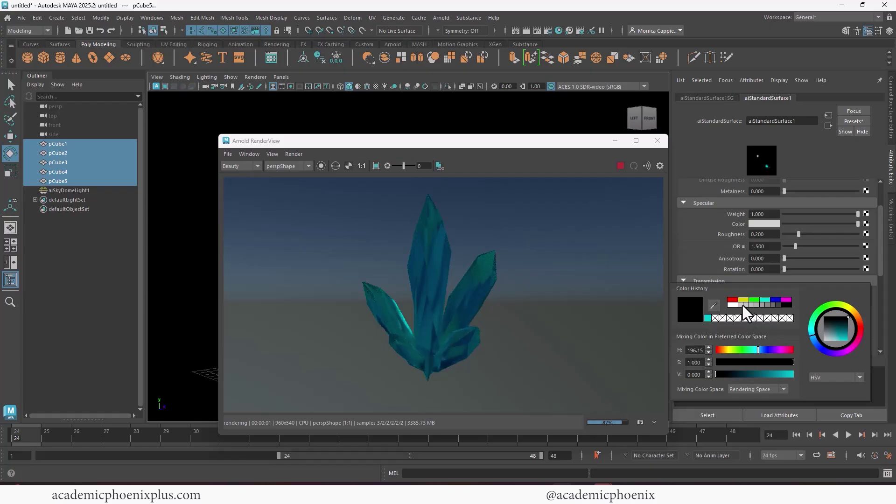
pyautogui.click(787, 300)
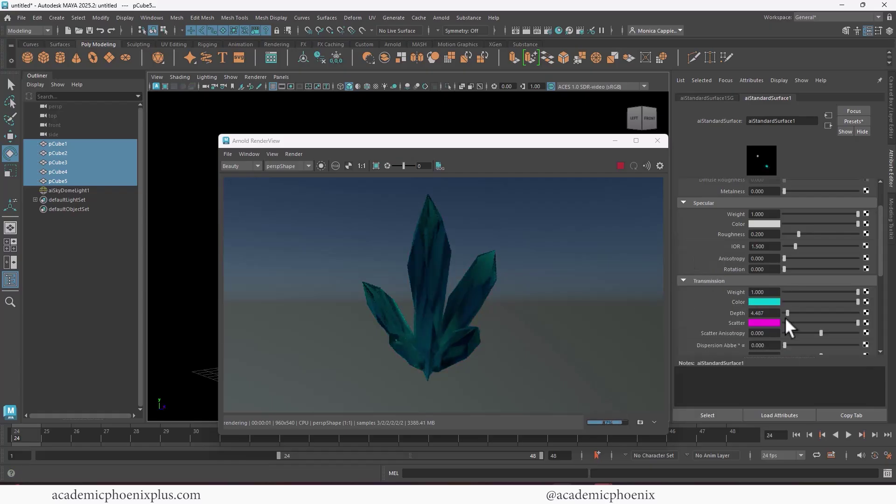
pyautogui.click(774, 322)
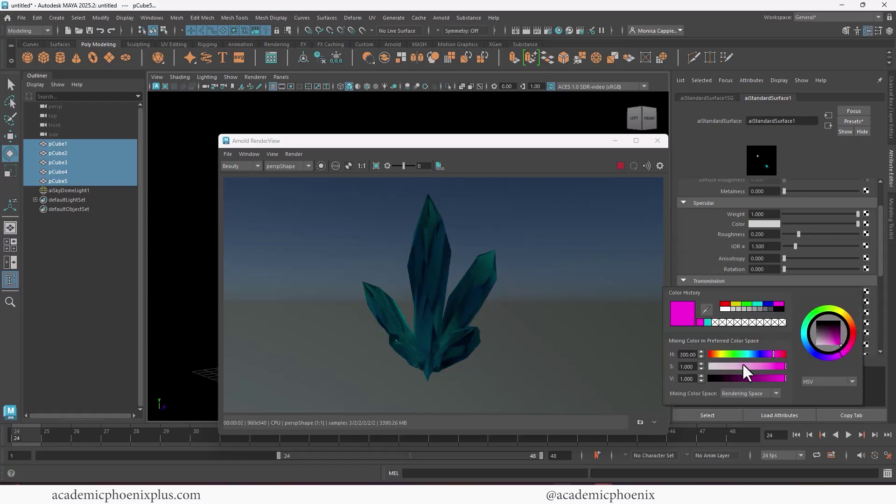
pyautogui.moveTo(743, 366); pyautogui.dragTo(759, 377)
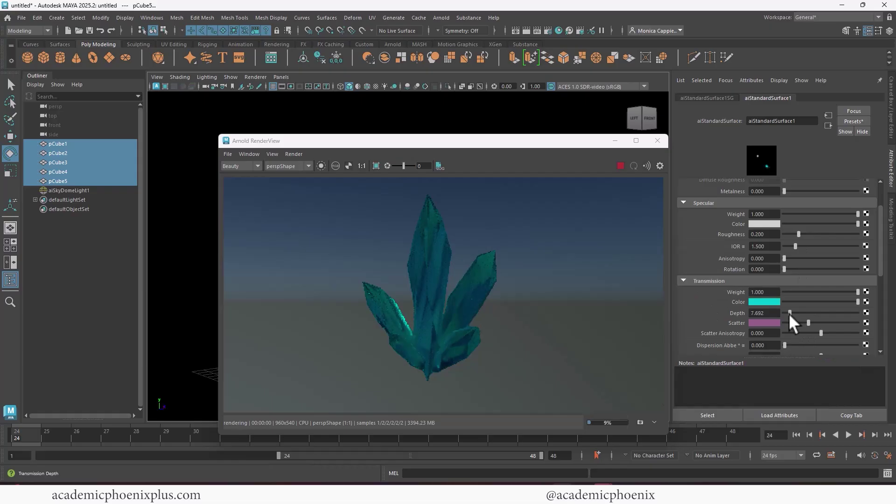
# - Raise transmission depth to 6.410 and lower specular roughness to 0.103
pyautogui.moveTo(789, 313)
pyautogui.mouseDown()
pyautogui.moveTo(811, 317)
pyautogui.moveTo(788, 315)
pyautogui.mouseUp()
pyautogui.moveTo(801, 233)
pyautogui.mouseDown()
pyautogui.moveTo(790, 237)
pyautogui.moveTo(809, 233)
pyautogui.moveTo(791, 234)
pyautogui.mouseUp()
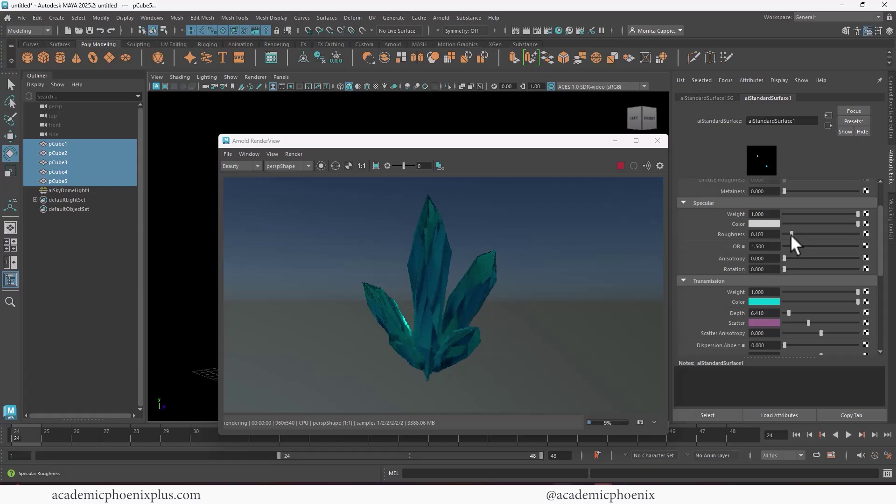
pyautogui.keyDown('alt'); pyautogui.moveTo(537, 105); pyautogui.dragTo(525, 119); pyautogui.keyUp('alt')
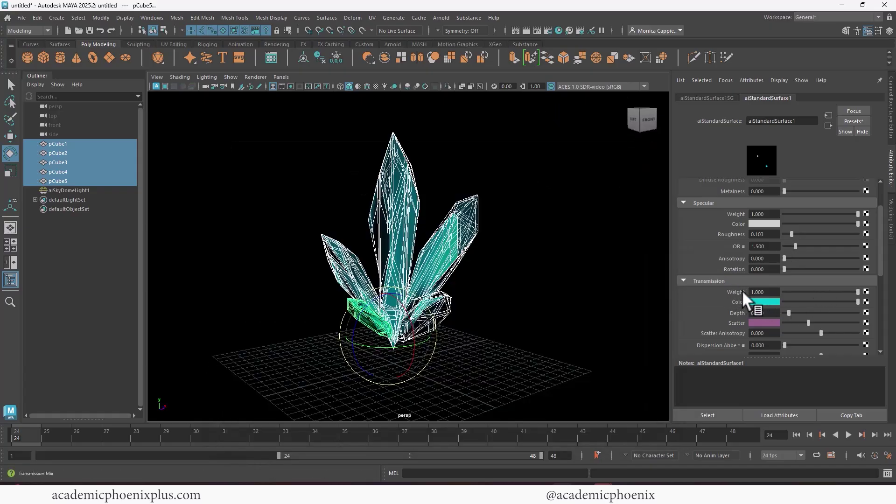
# - Connect an aiRampRgb node, found by searching 'ram', to the transmission colour
pyautogui.click(866, 301)
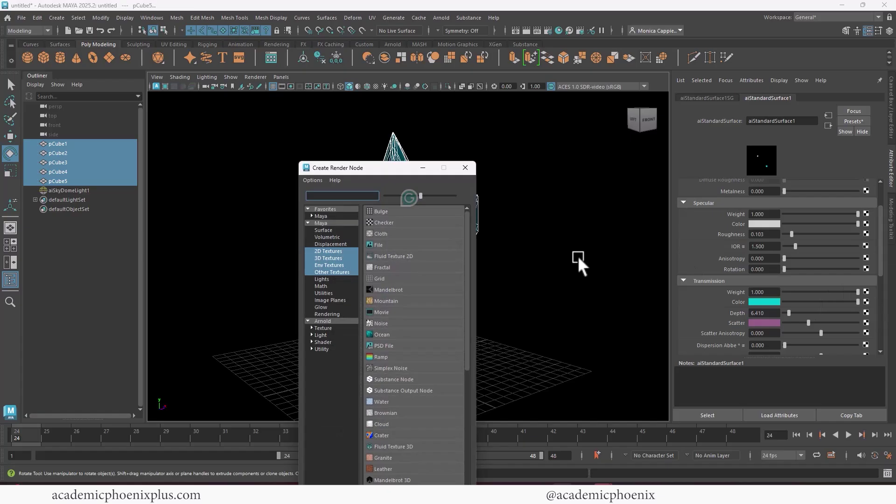
pyautogui.click(333, 321)
pyautogui.click(349, 196)
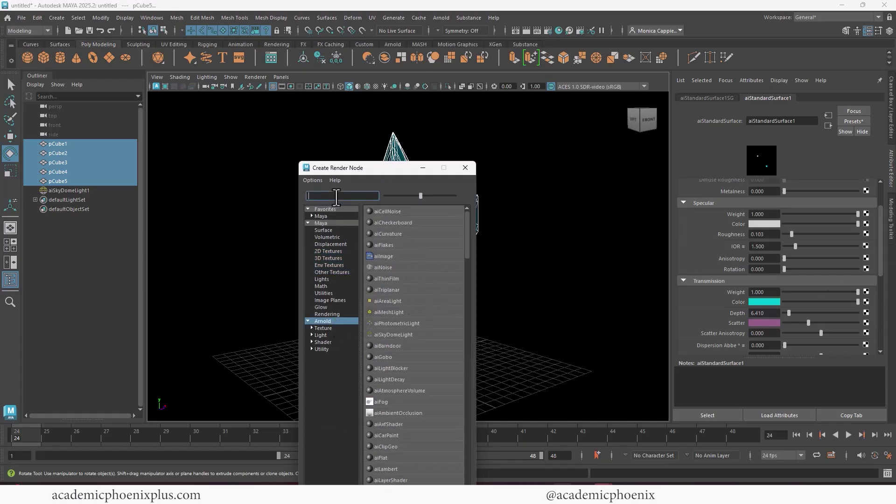
pyautogui.write('ra')
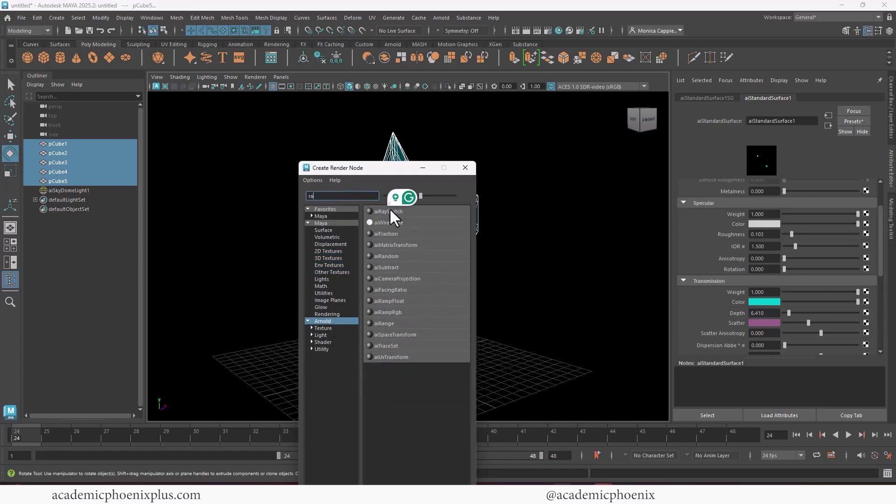
pyautogui.write('m')
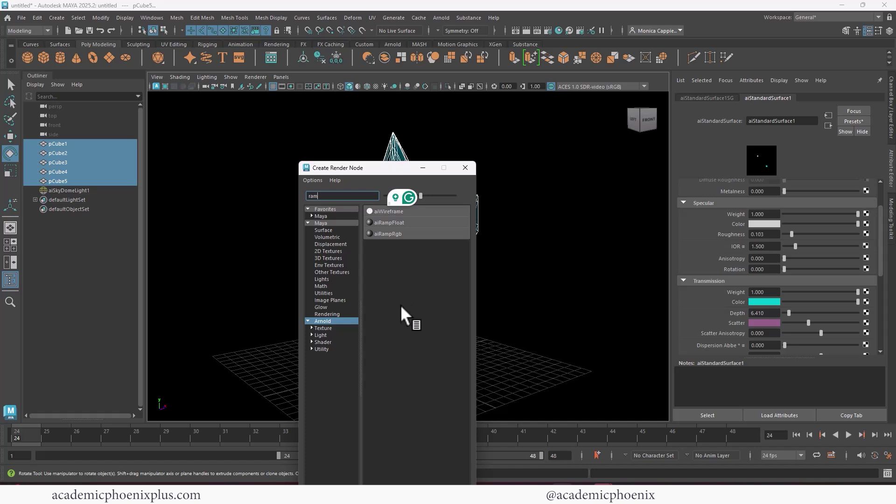
pyautogui.click(390, 234)
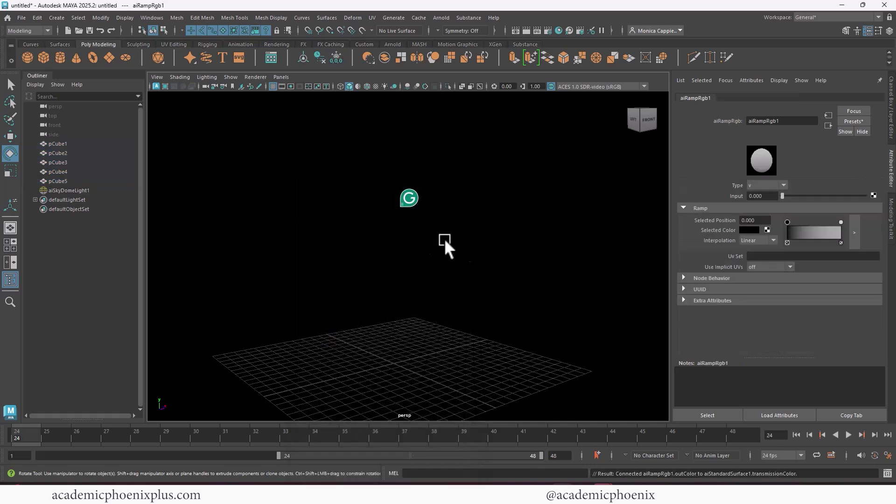
# - Make the ramp run cyan to pale pink with the end stop at 0.904, checking the render
pyautogui.click(750, 230)
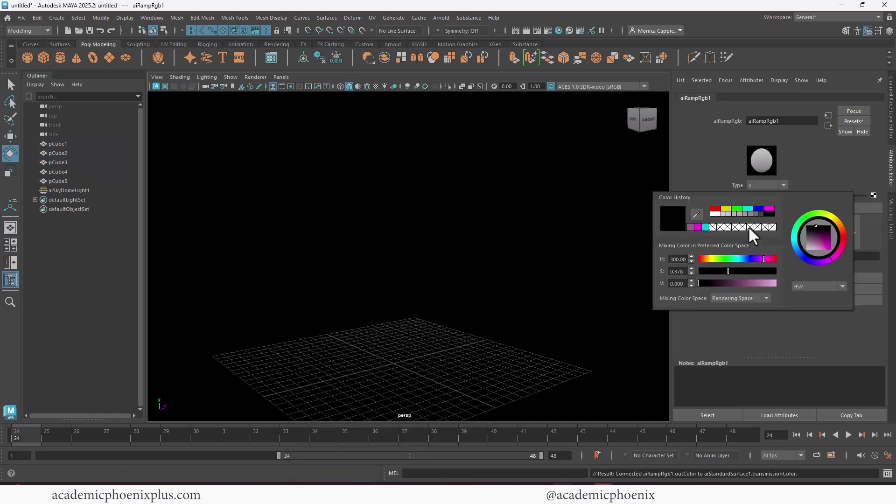
pyautogui.click(706, 227)
pyautogui.click(841, 222)
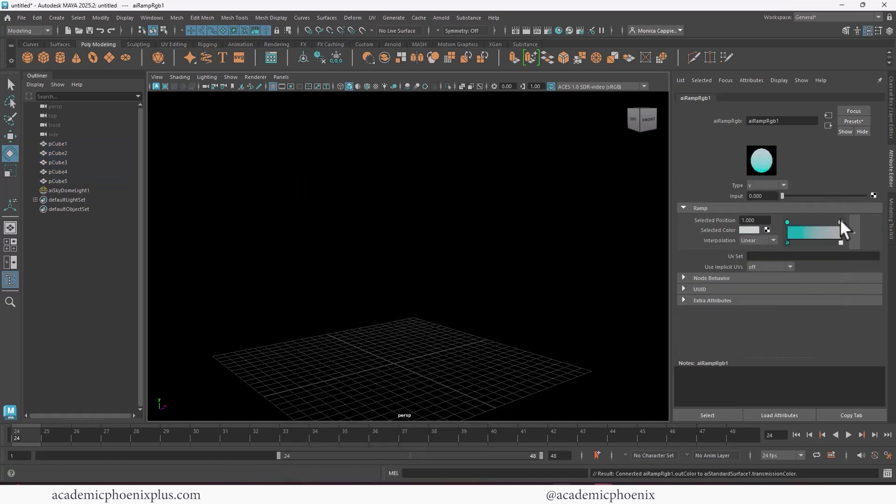
pyautogui.click(756, 231)
pyautogui.click(712, 225)
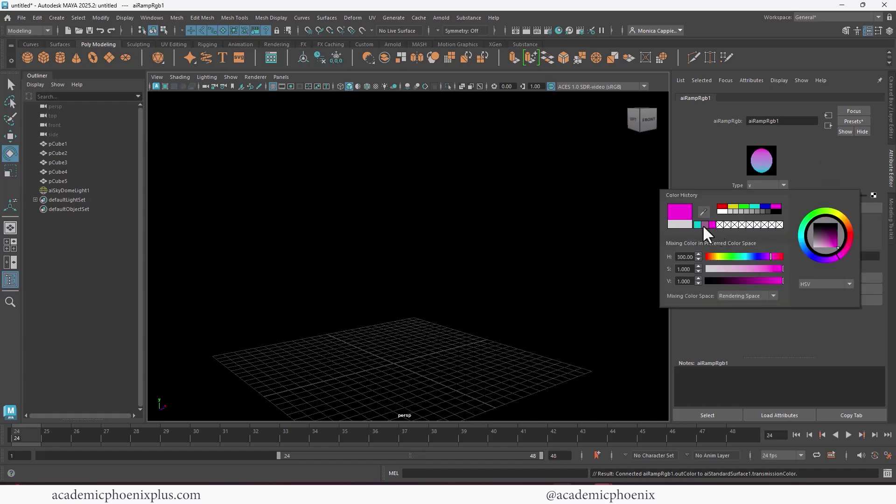
pyautogui.click(526, 30)
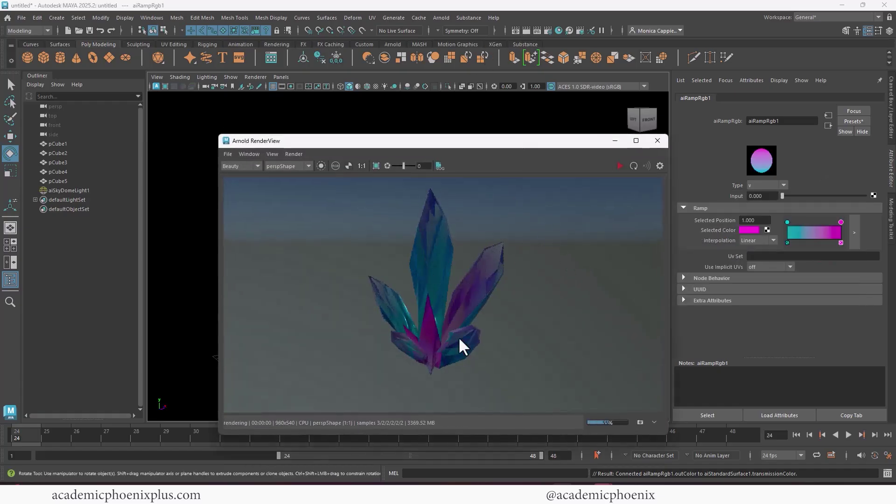
pyautogui.moveTo(841, 221); pyautogui.dragTo(837, 223)
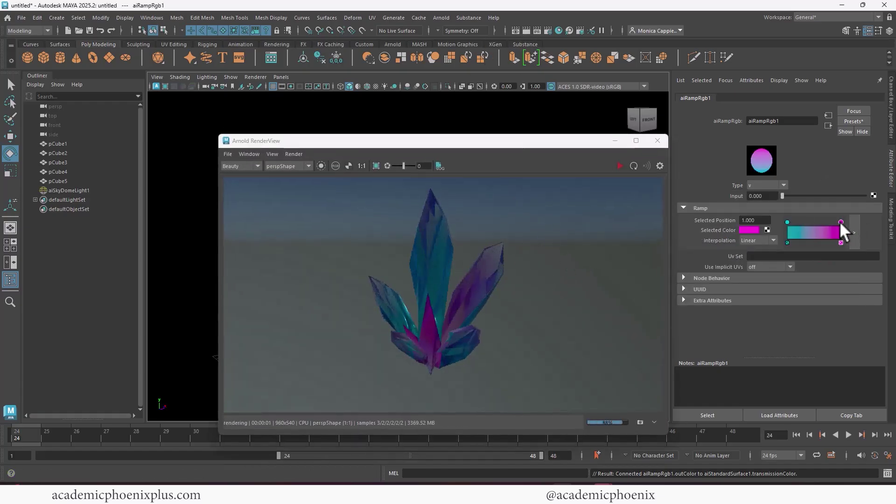
pyautogui.click(750, 230)
pyautogui.click(761, 272)
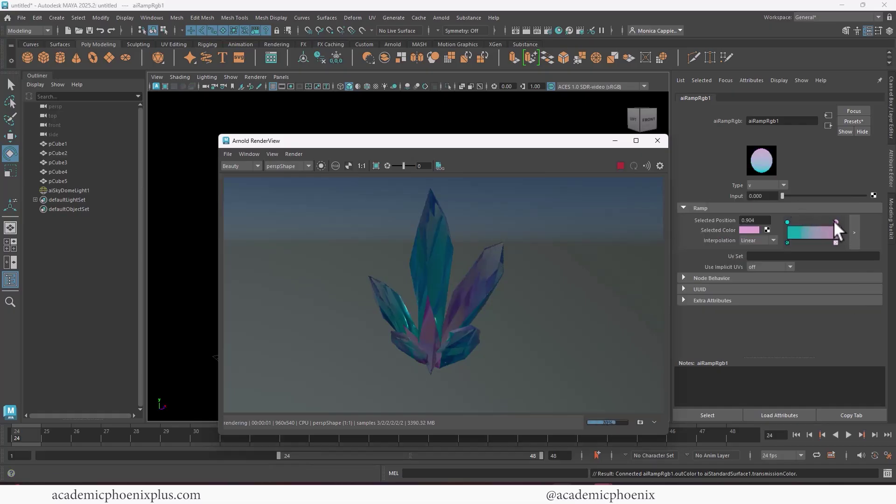
pyautogui.click(657, 141)
# - Delete the existing Physical Sky dome light after a test render
pyautogui.click(578, 196)
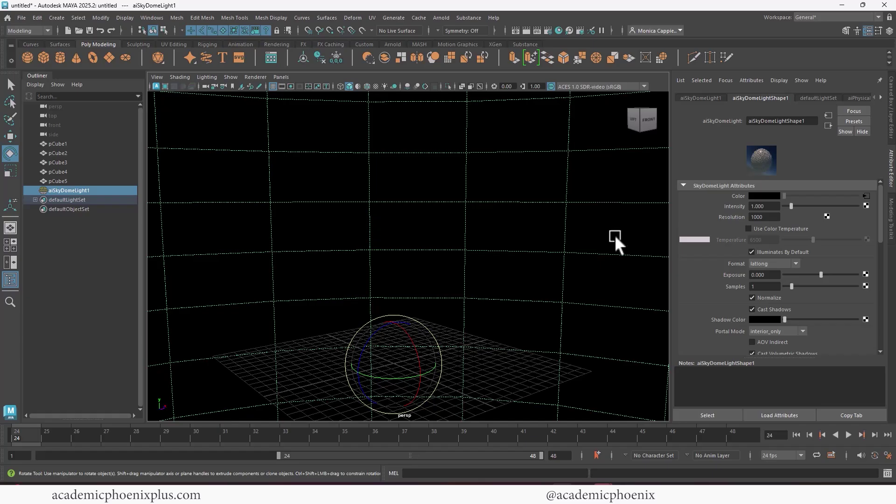
pyautogui.click(515, 31)
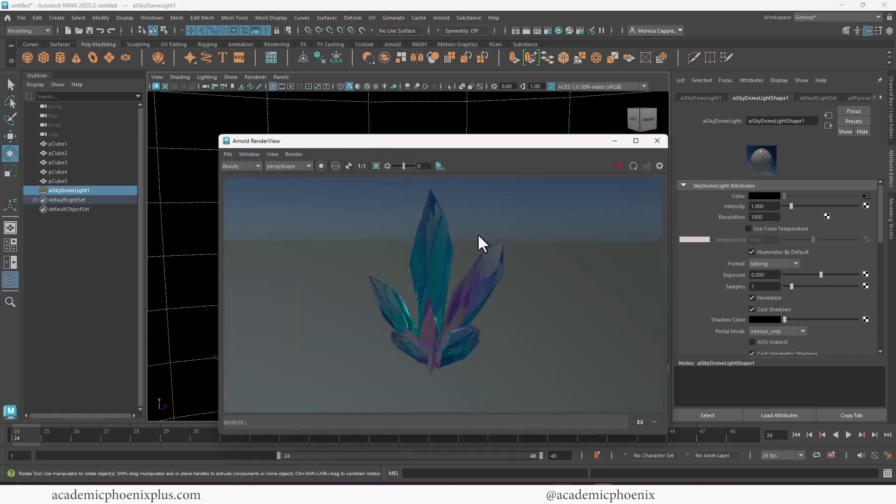
pyautogui.press('Delete')
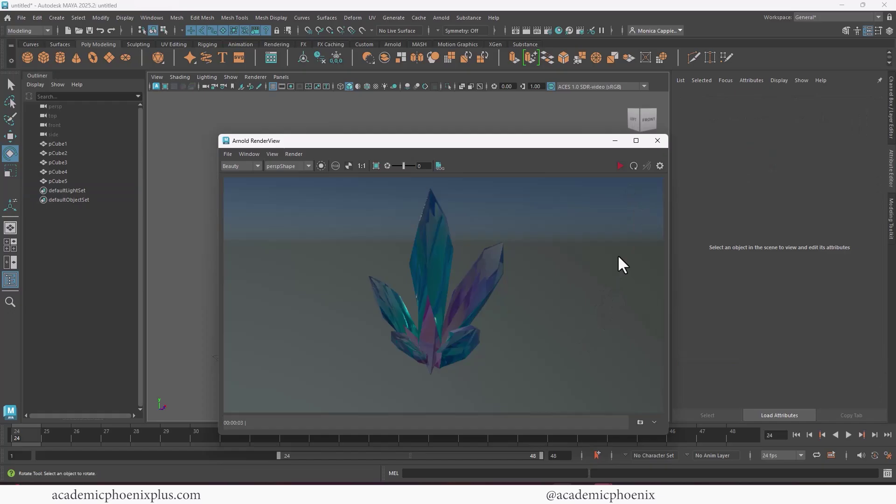
pyautogui.click(658, 140)
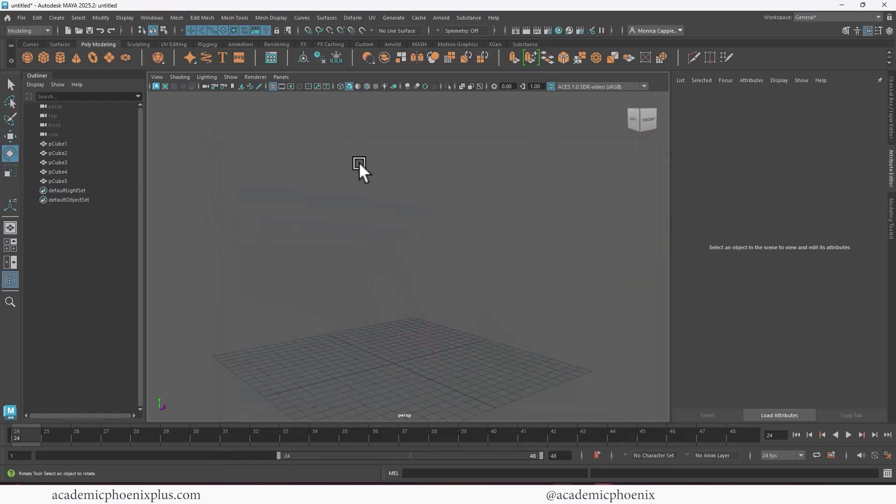
# - Add an Arnold Skydome Light and connect a File texture to its colour
pyautogui.click(442, 19)
pyautogui.moveTo(477, 77)
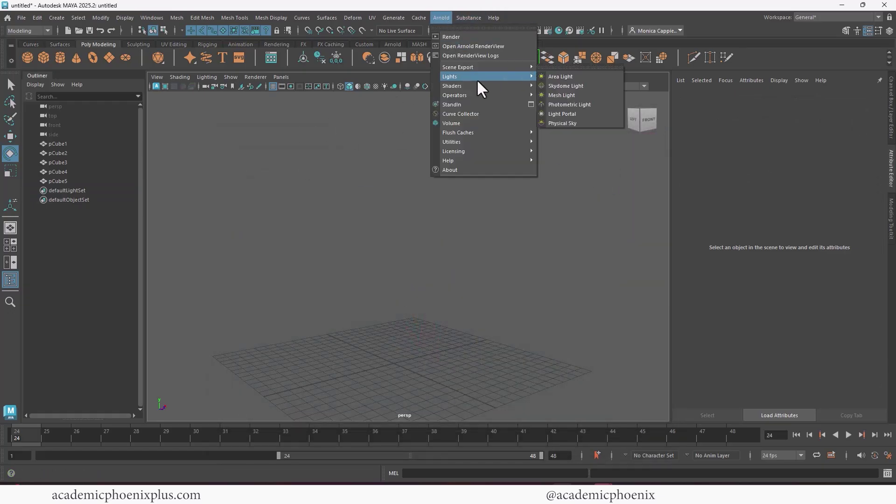
pyautogui.click(571, 85)
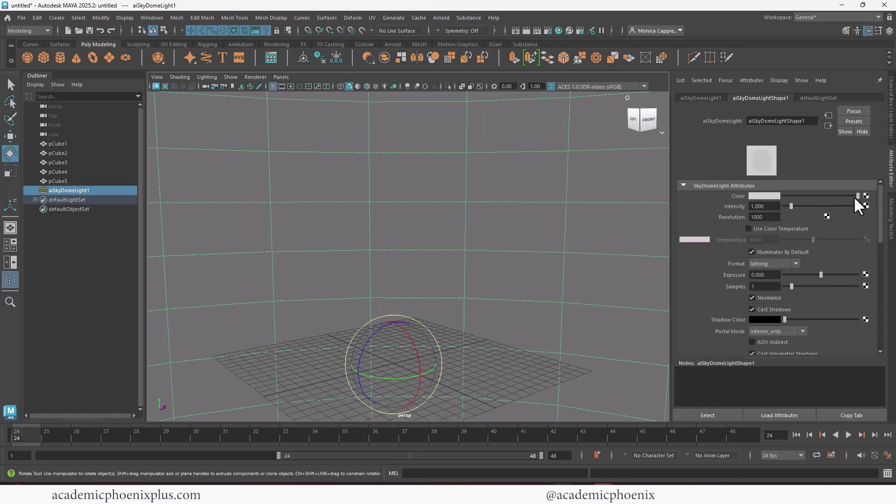
pyautogui.click(866, 195)
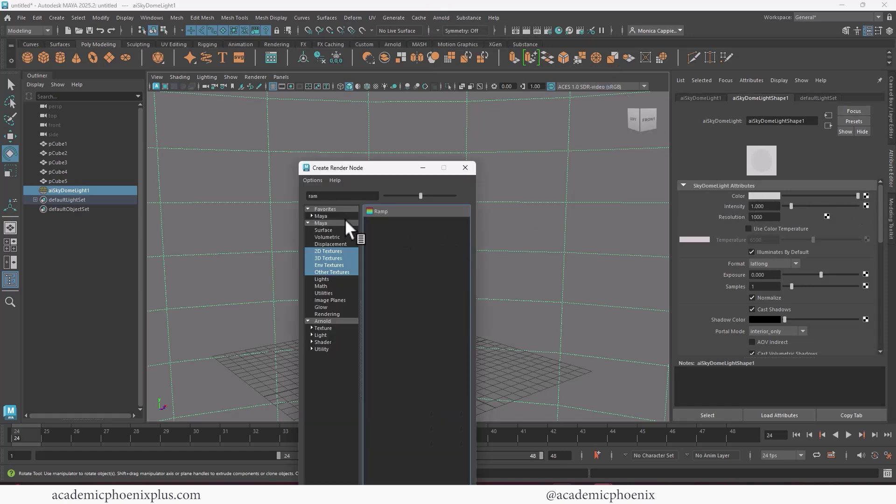
pyautogui.press('BackSpace')
pyautogui.press('BackSpace')
pyautogui.press('BackSpace')
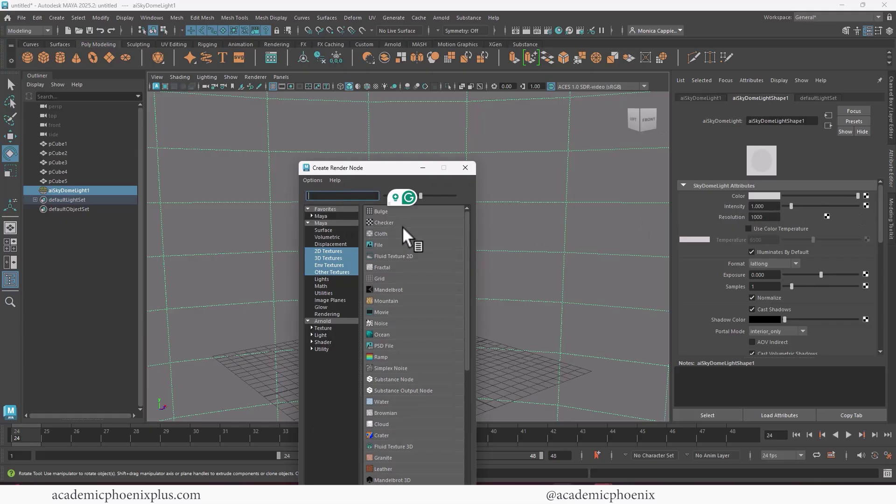
pyautogui.click(381, 244)
# - Browse up to D:\3D_projects, enter _HDRI, and choose golden_bay_2k.hdr as the dome image
pyautogui.click(868, 228)
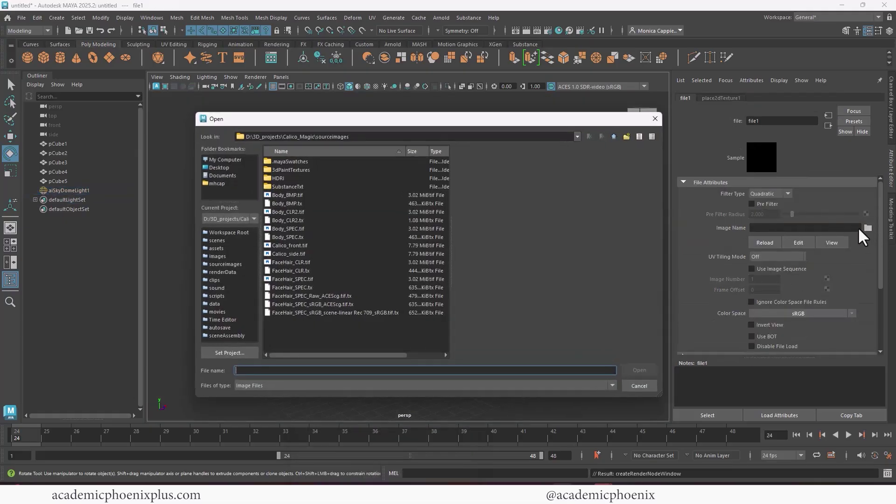
pyautogui.click(614, 136)
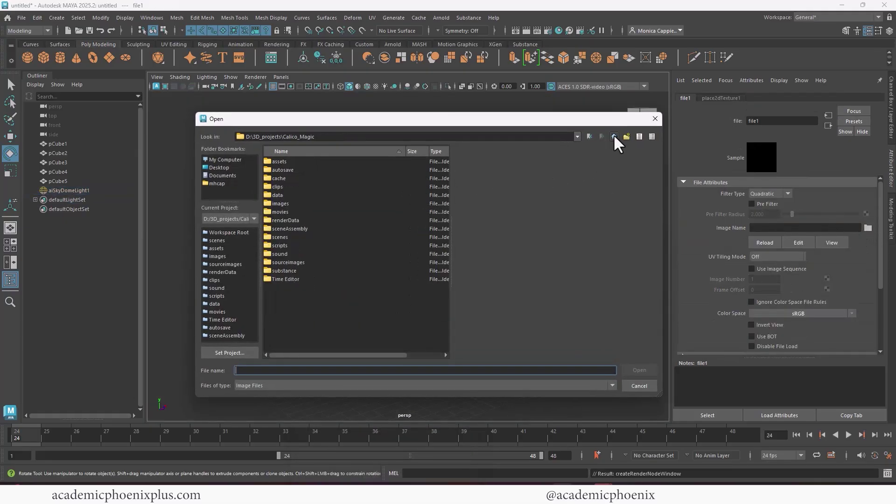
pyautogui.click(614, 137)
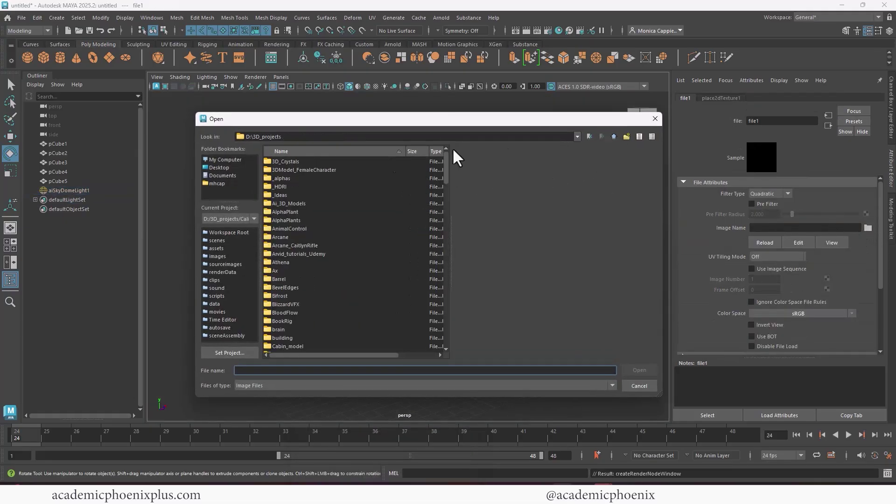
pyautogui.doubleClick(285, 186)
pyautogui.click(287, 187)
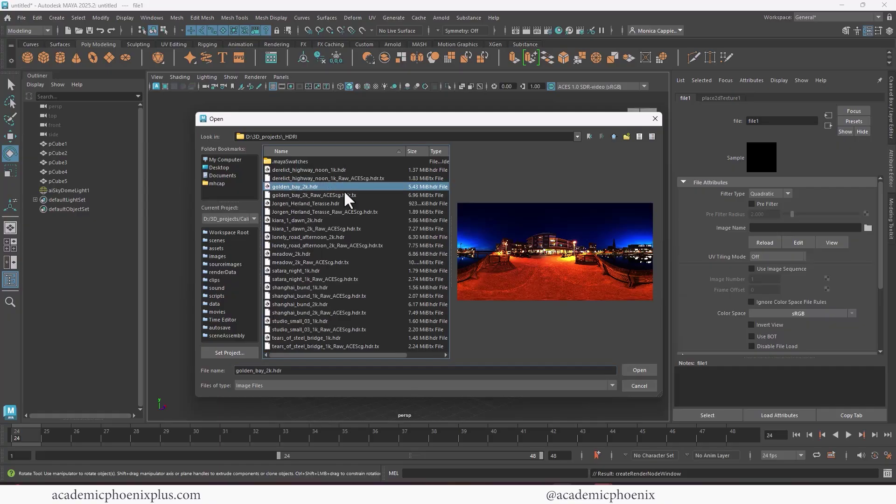
pyautogui.click(336, 169)
pyautogui.click(307, 186)
# - Load golden_bay_2k.hdr into the dome, select the dome, and turn on wireframe-on-shaded
pyautogui.click(642, 372)
pyautogui.click(610, 223)
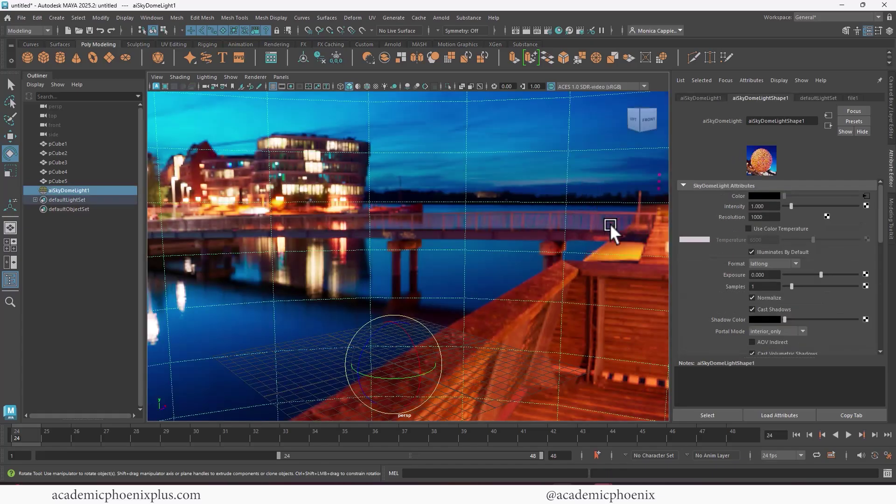
pyautogui.moveTo(252, 147); pyautogui.dragTo(581, 380)
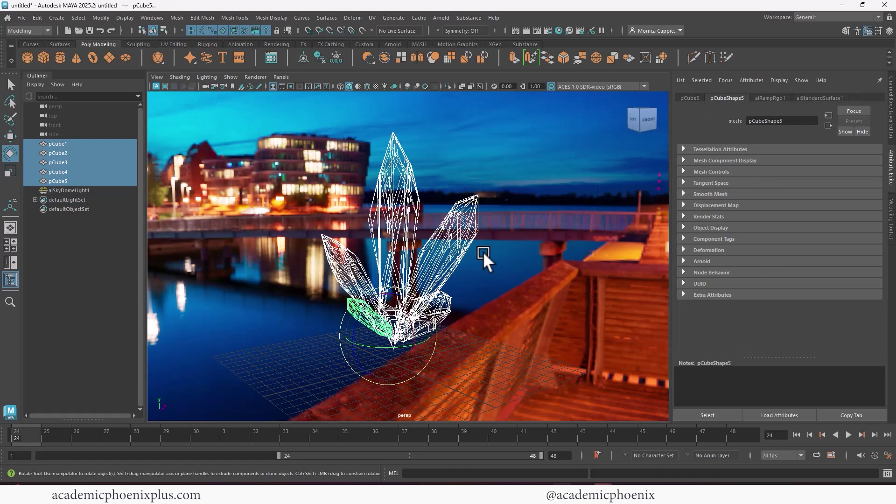
pyautogui.click(478, 140)
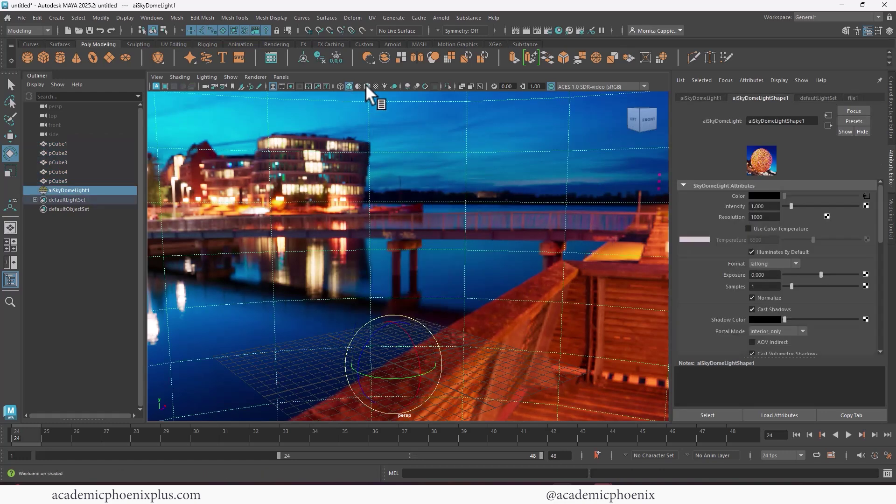
pyautogui.click(367, 87)
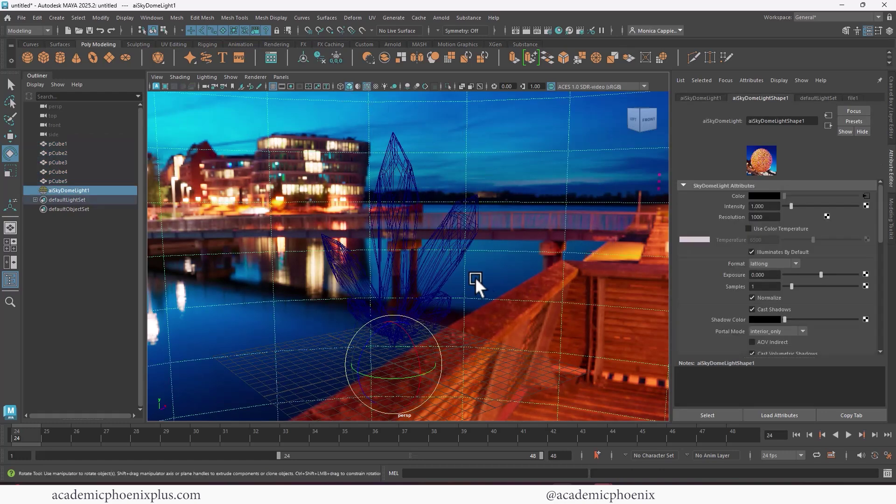
# - Set the sky dome's camera visibility to 0 and render the current frame in Arnold
pyautogui.scroll(-5, 858, 248)
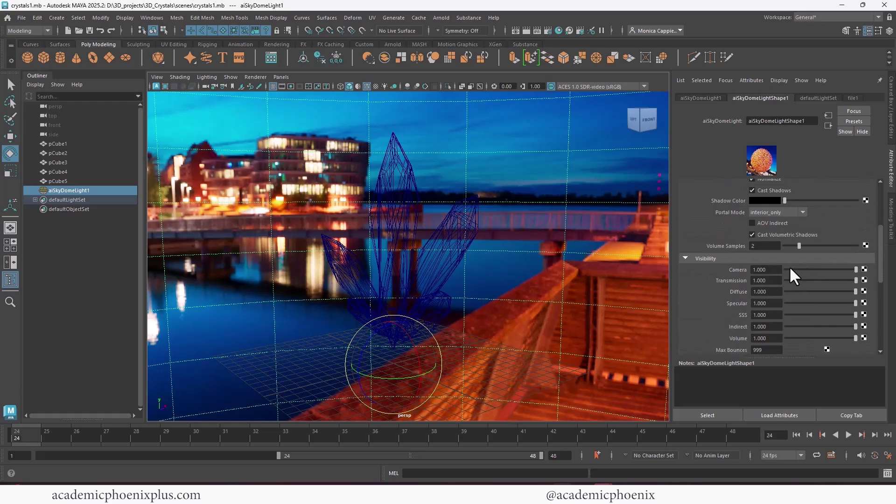
pyautogui.moveTo(794, 269); pyautogui.dragTo(764, 269)
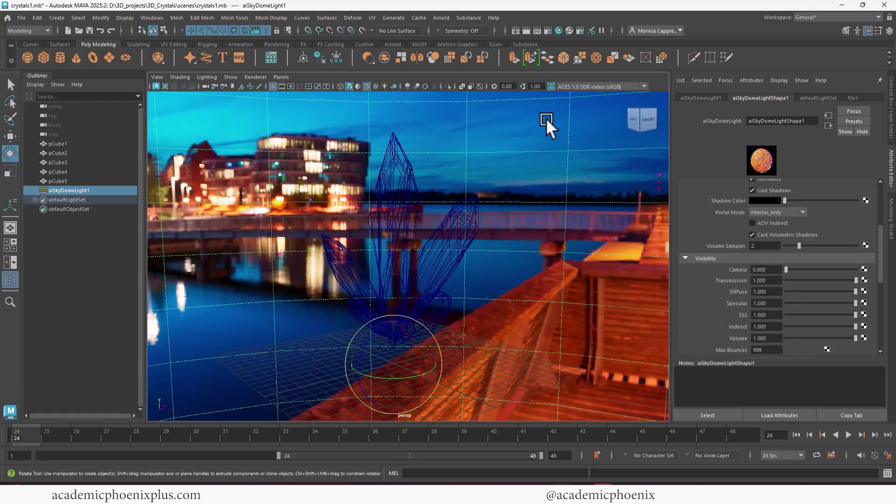
pyautogui.click(527, 31)
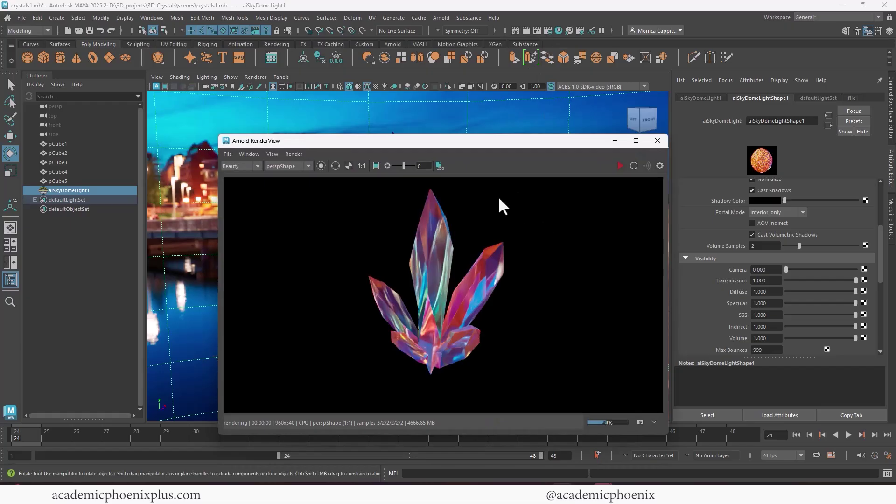
# - Re-render the crystals after tumbling the view to a lower angle
pyautogui.click(620, 166)
pyautogui.keyDown('alt'); pyautogui.moveTo(588, 123); pyautogui.dragTo(533, 115); pyautogui.keyUp('alt')
pyautogui.keyDown('alt'); pyautogui.moveTo(569, 89); pyautogui.dragTo(601, 131); pyautogui.keyUp('alt')
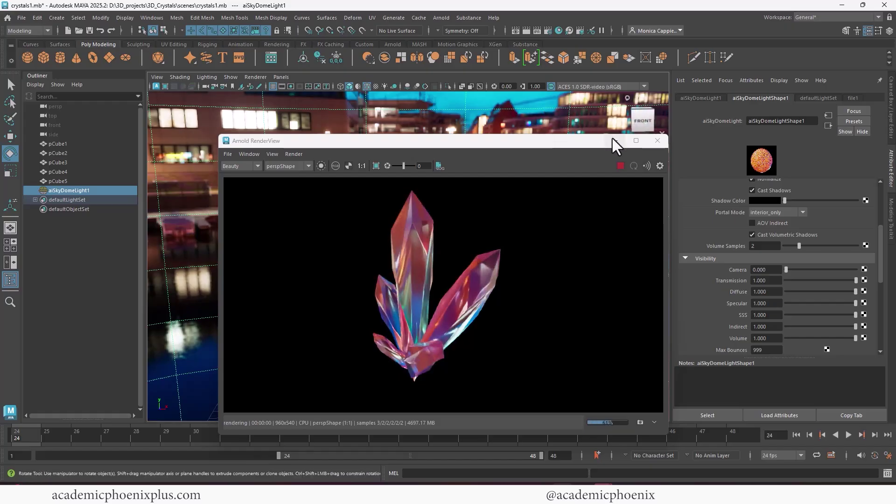
# - Store the render as Snapshot_01, enlarge the image area, and close Arnold RenderView
pyautogui.click(640, 423)
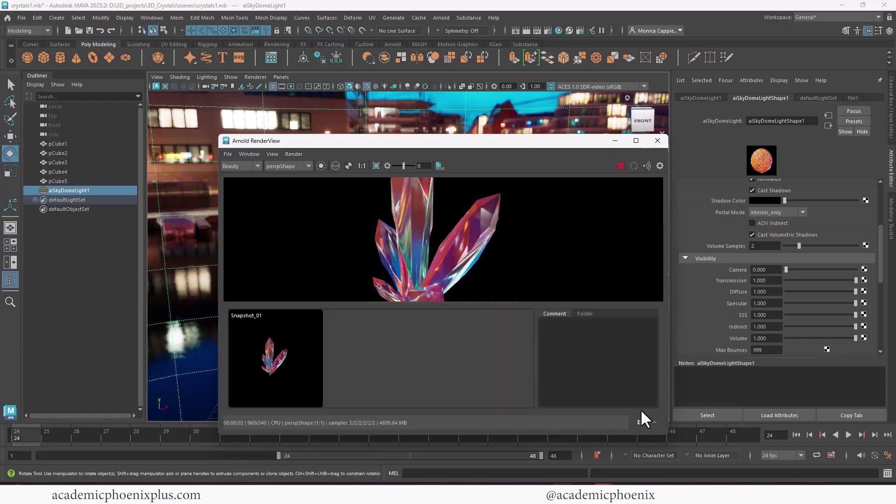
pyautogui.moveTo(470, 303); pyautogui.dragTo(464, 363)
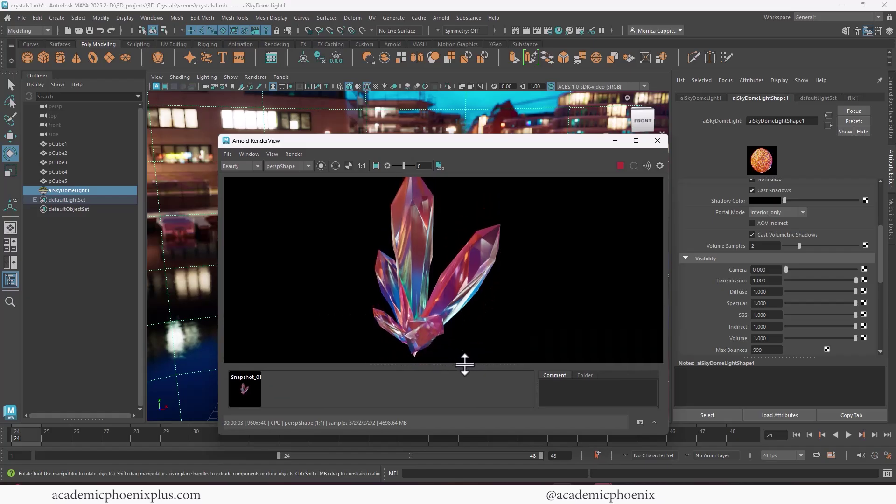
pyautogui.click(658, 140)
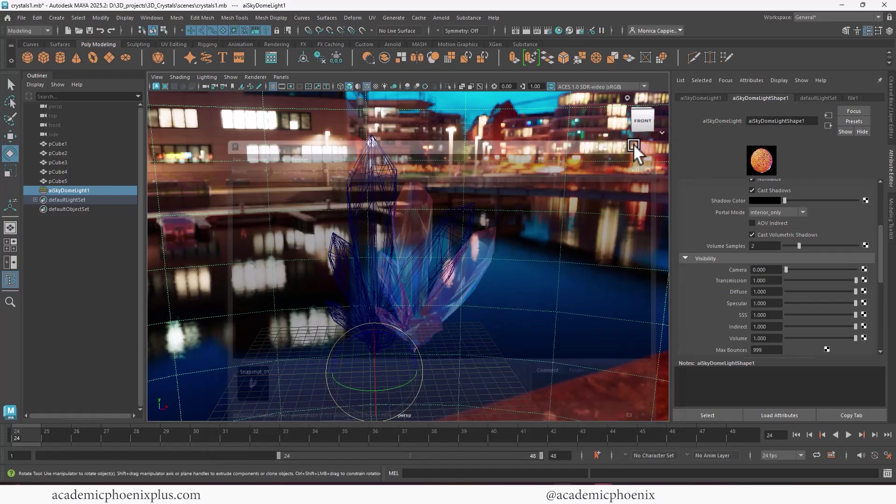
# - Create a point light and raise it into the crystal cluster
pyautogui.click(58, 19)
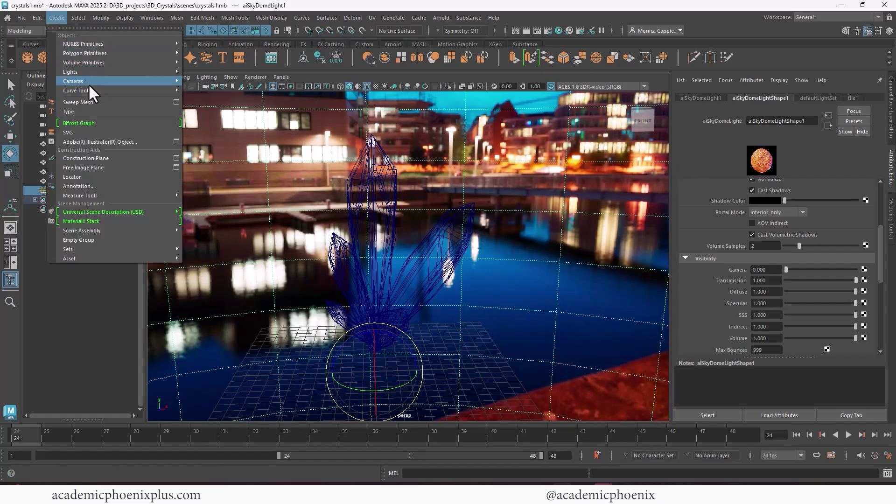
pyautogui.moveTo(95, 75)
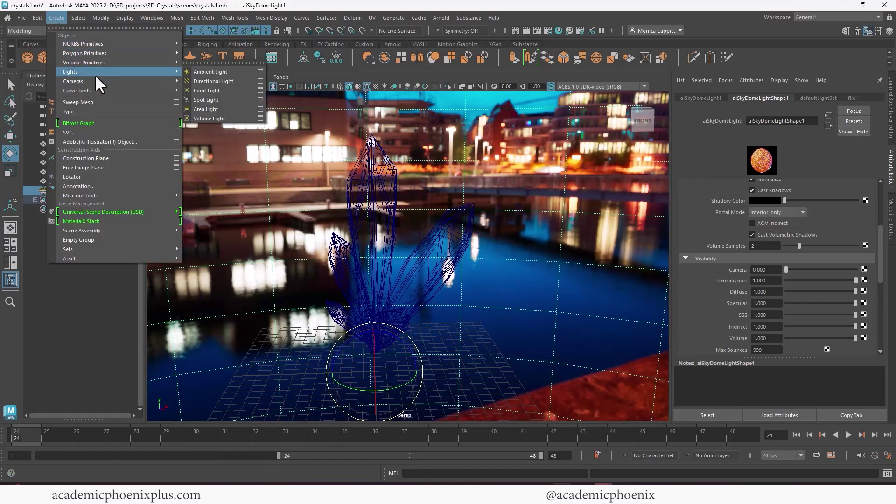
pyautogui.click(223, 91)
pyautogui.press('w')
pyautogui.moveTo(380, 326); pyautogui.dragTo(377, 268)
# - Hide the sky dome light and set the point light's intensity to 5
pyautogui.click(79, 191)
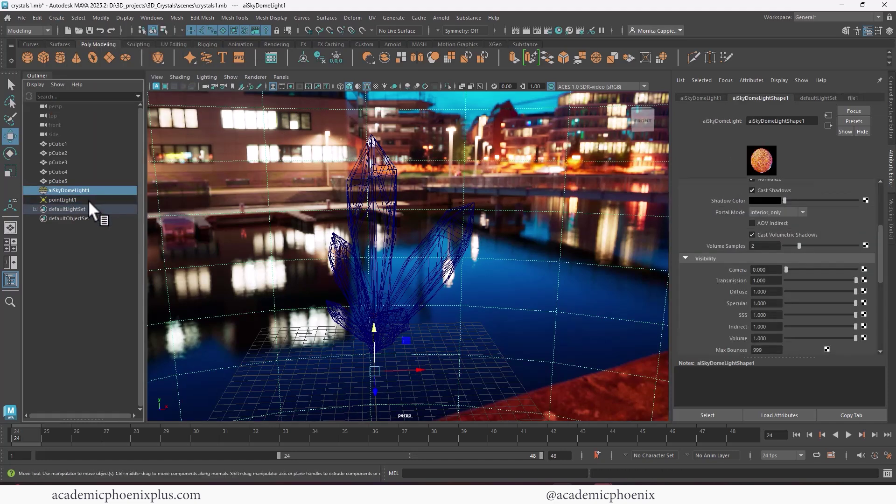
pyautogui.hotkey('ctrl', 'h')
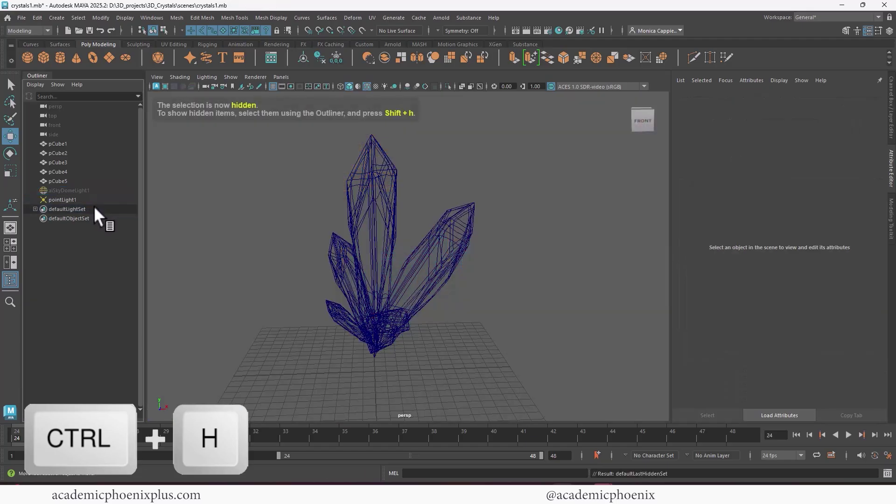
pyautogui.click(64, 200)
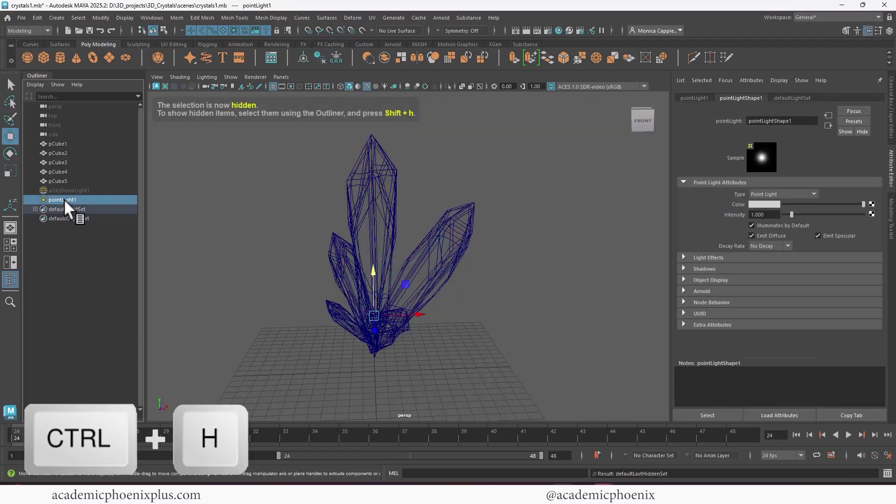
pyautogui.doubleClick(759, 215)
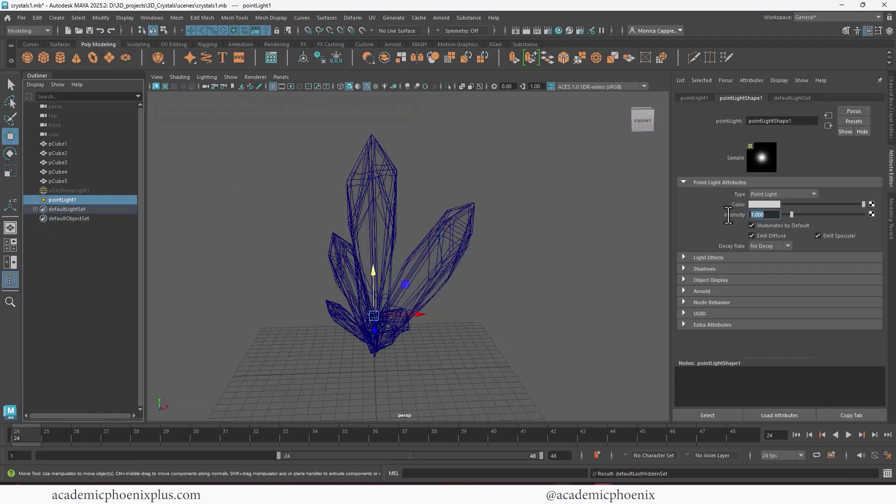
pyautogui.write('5')
pyautogui.press('Return')
# - Render with the new light and raise its exposure to 4.740, leaving colour temperature off
pyautogui.click(526, 31)
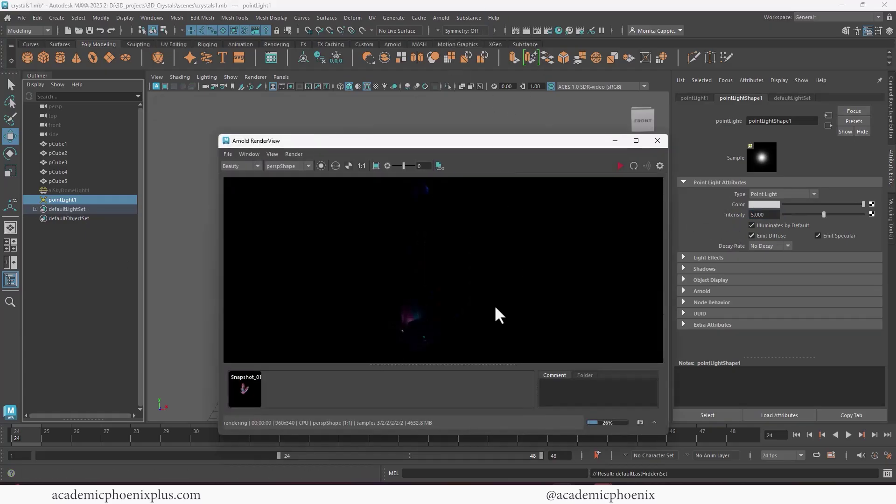
pyautogui.click(684, 291)
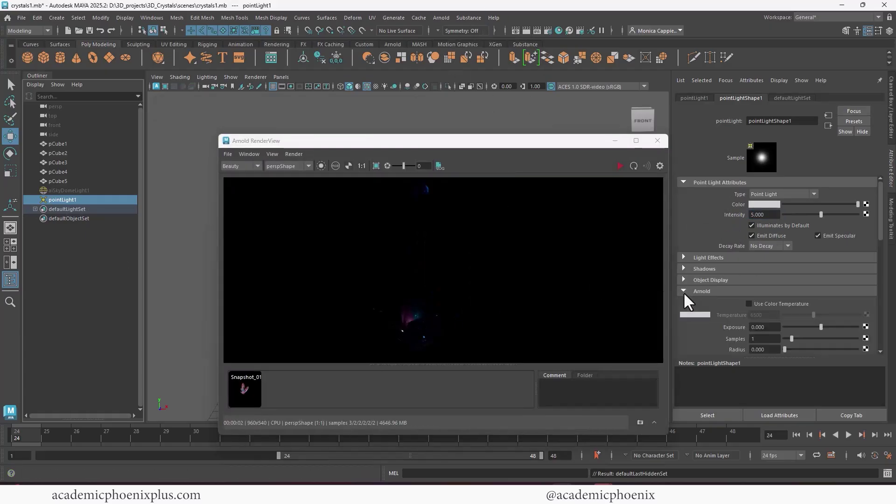
pyautogui.moveTo(881, 228); pyautogui.dragTo(853, 250)
pyautogui.click(621, 166)
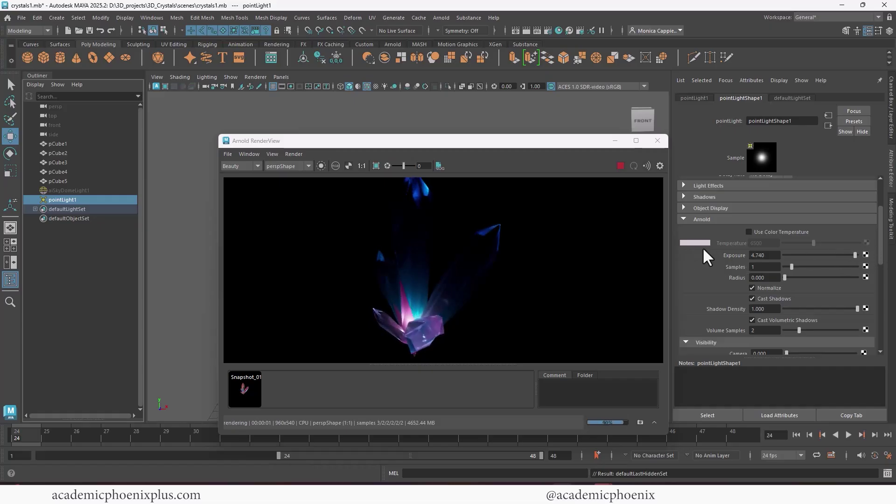
pyautogui.click(787, 231)
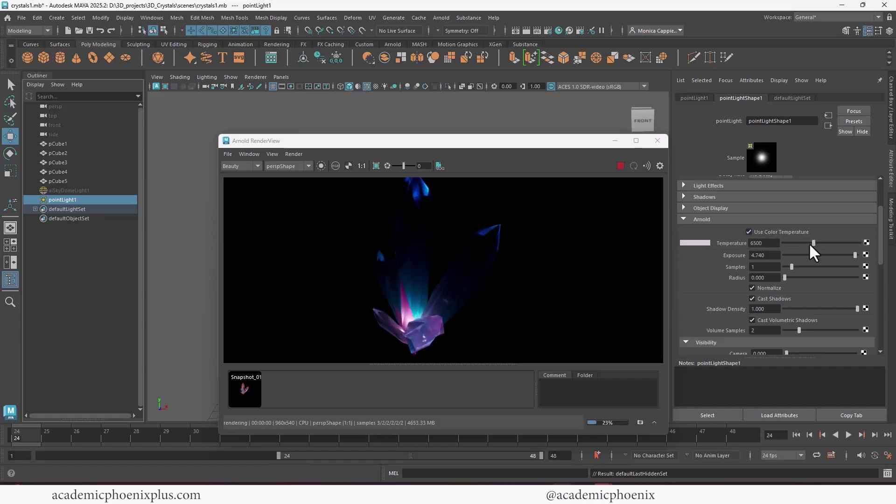
pyautogui.moveTo(808, 243)
pyautogui.mouseDown()
pyautogui.moveTo(796, 242)
pyautogui.moveTo(843, 241)
pyautogui.moveTo(798, 242)
pyautogui.mouseUp()
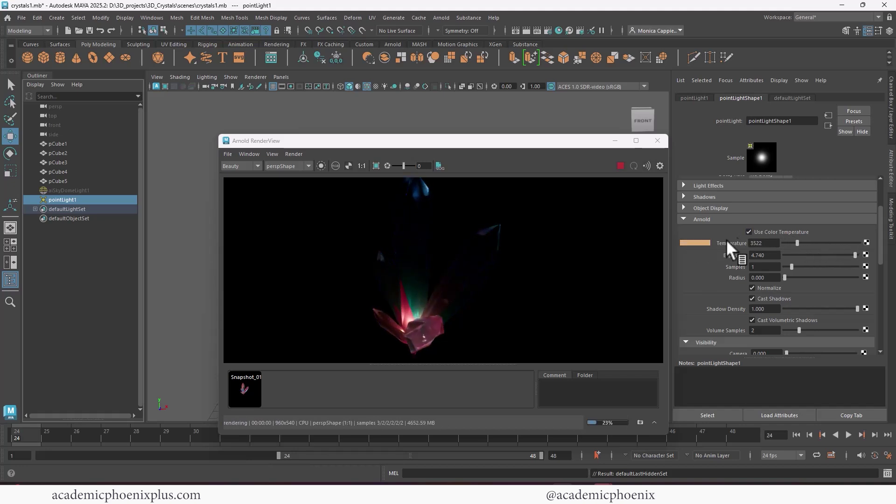
pyautogui.click(749, 232)
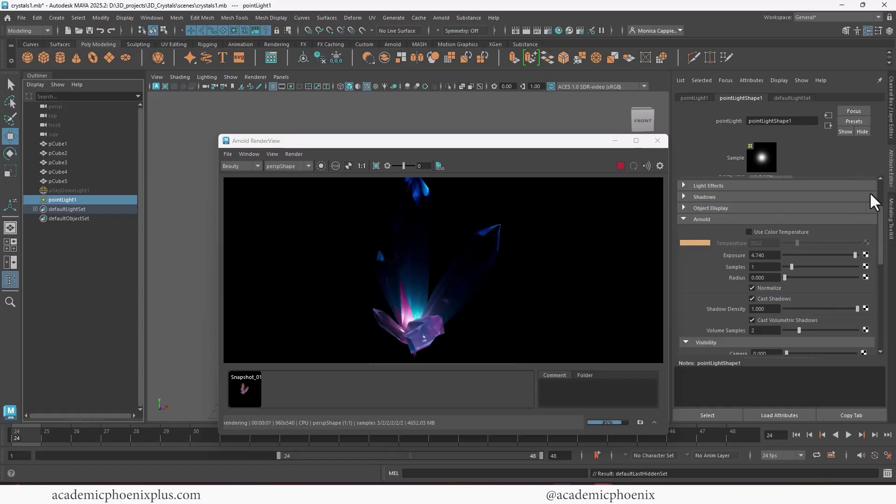
# - Tint the point light bright green and close Arnold RenderView
pyautogui.scroll(3, 869, 192)
pyautogui.click(759, 205)
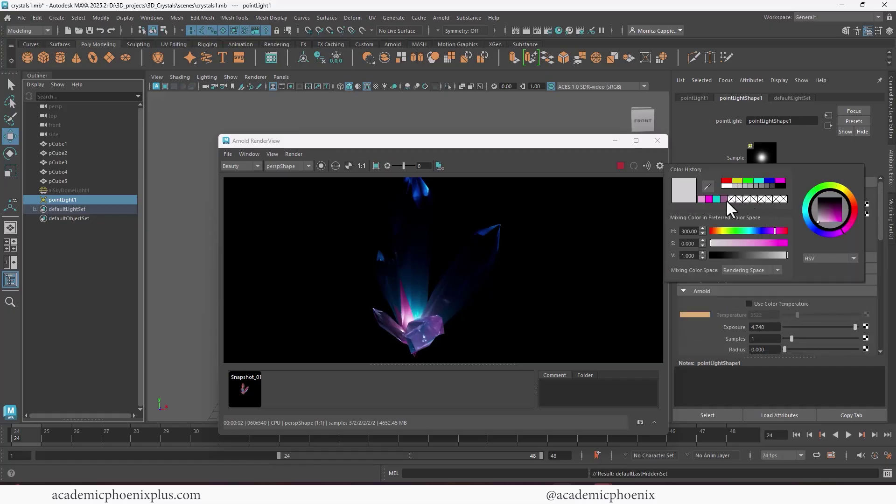
pyautogui.click(741, 231)
pyautogui.moveTo(742, 243); pyautogui.dragTo(806, 241)
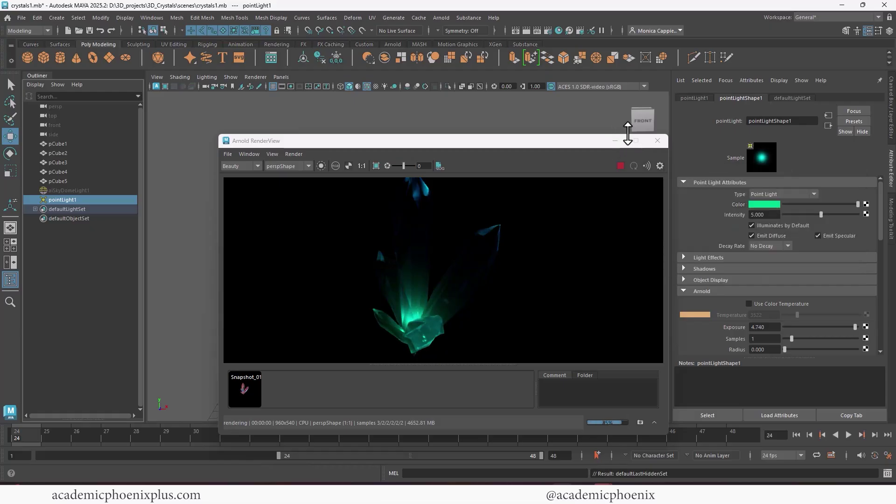
pyautogui.click(660, 141)
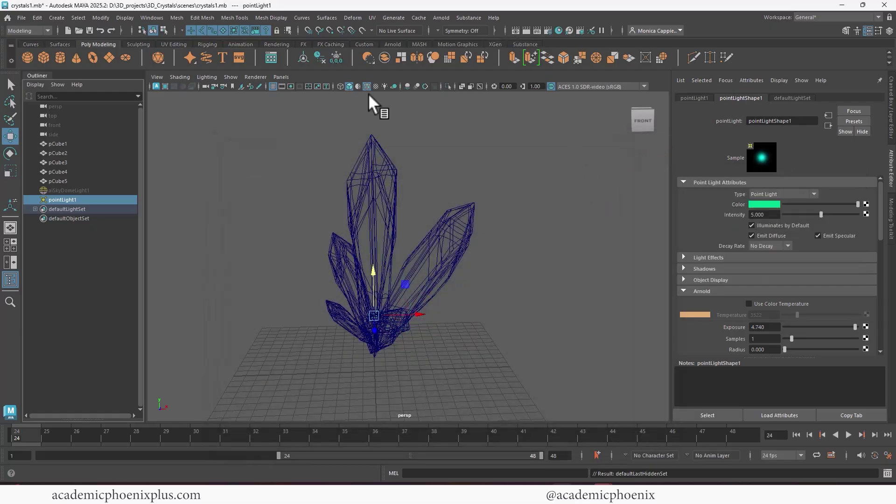
# - Unhide aiSkyDomeLight1 with Shift+H and open Arnold RenderView
pyautogui.click(88, 190)
pyautogui.hotkey('shift', 'h')
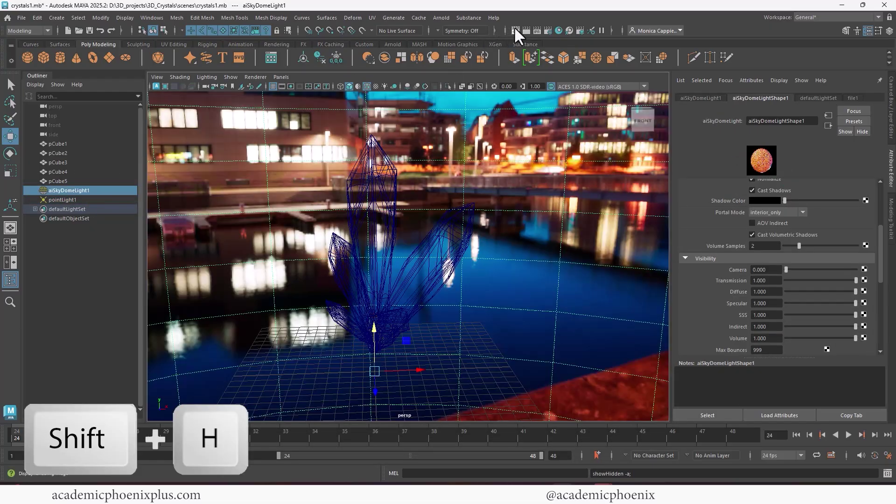
pyautogui.click(516, 31)
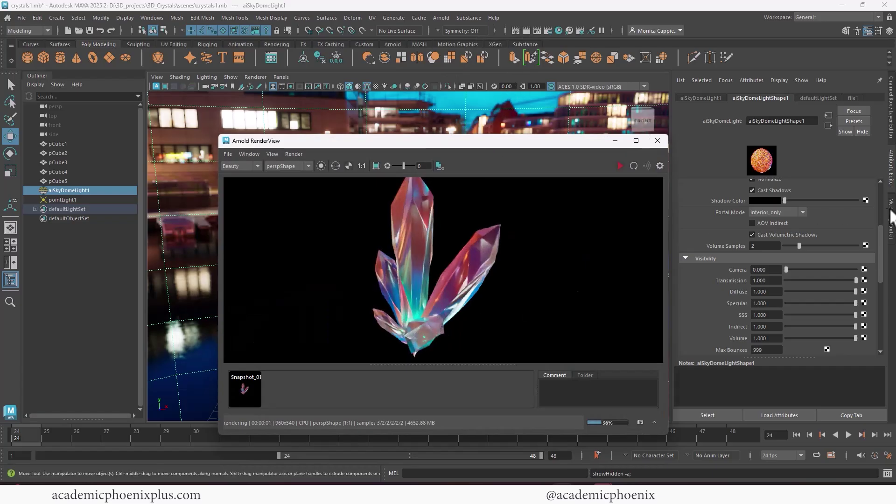
pyautogui.moveTo(881, 237); pyautogui.dragTo(880, 199)
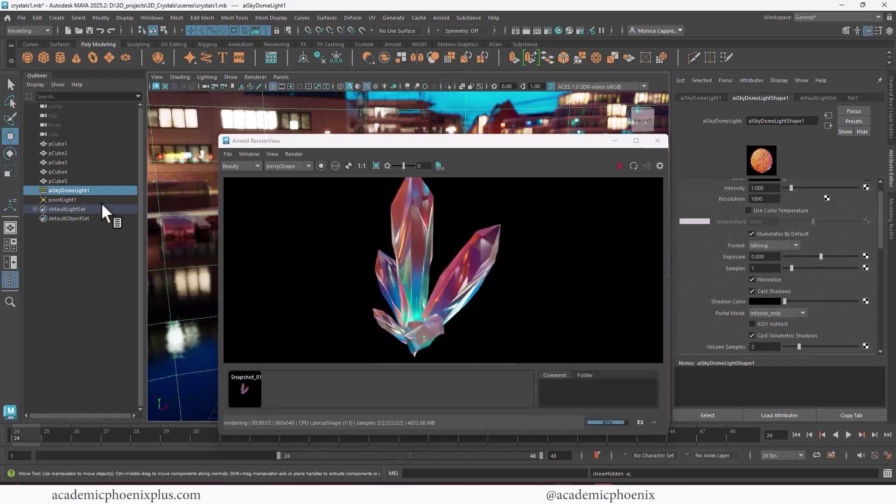
# - Set the point light intensity to 15, start IPR, then lower it to 11.346
pyautogui.click(79, 200)
pyautogui.doubleClick(765, 214)
pyautogui.write('15')
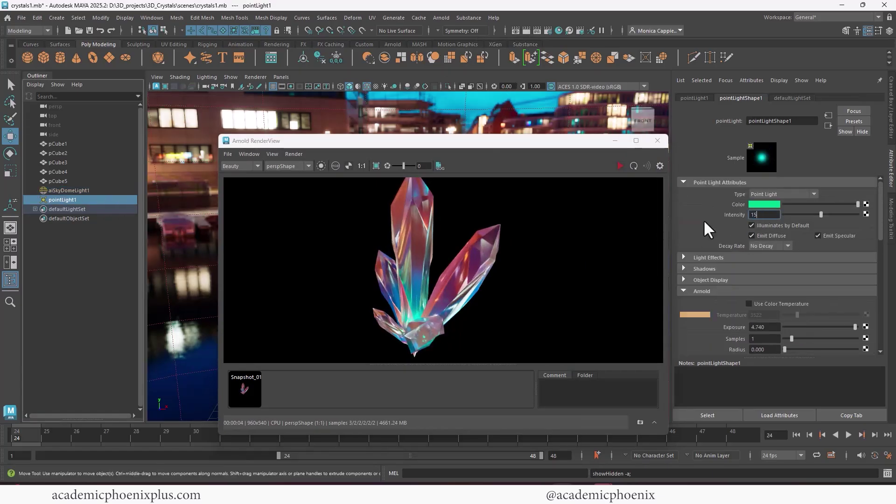
pyautogui.press('Return')
pyautogui.click(620, 165)
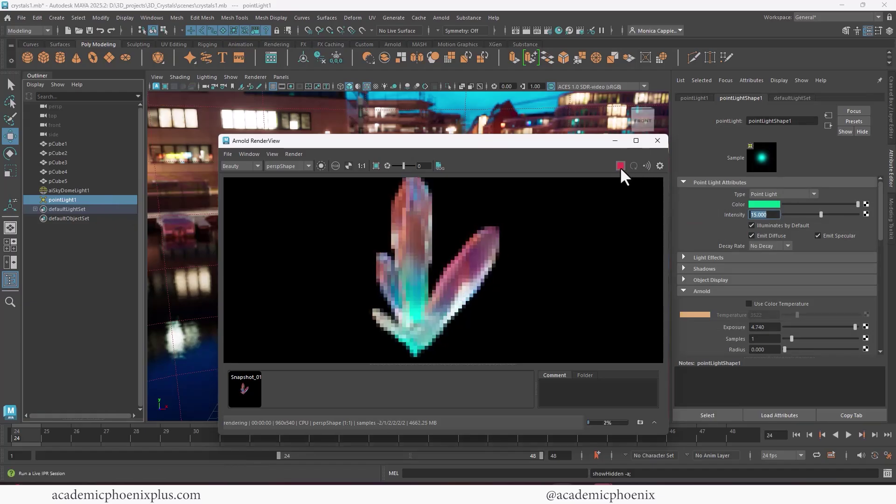
pyautogui.moveTo(819, 214)
pyautogui.mouseDown()
pyautogui.moveTo(802, 215)
pyautogui.moveTo(831, 214)
pyautogui.moveTo(810, 215)
pyautogui.mouseUp()
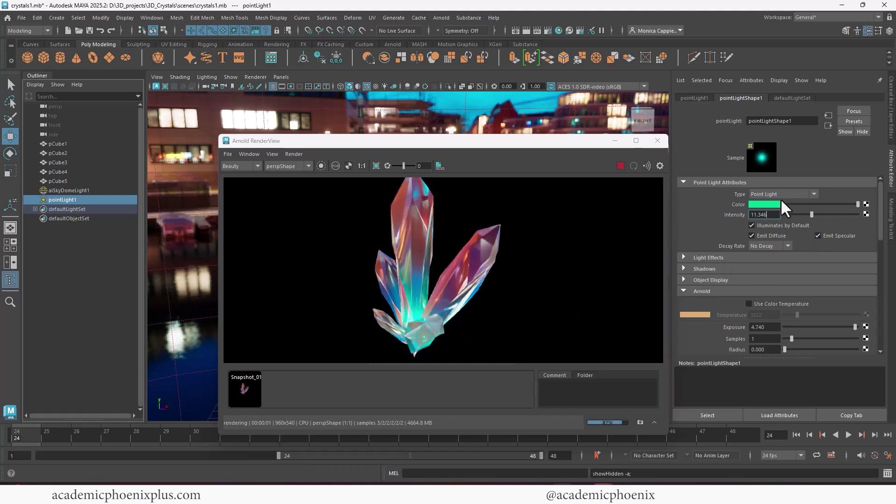
# - Change the point light colour to cyan from the colour history and enlarge the preview window
pyautogui.click(765, 204)
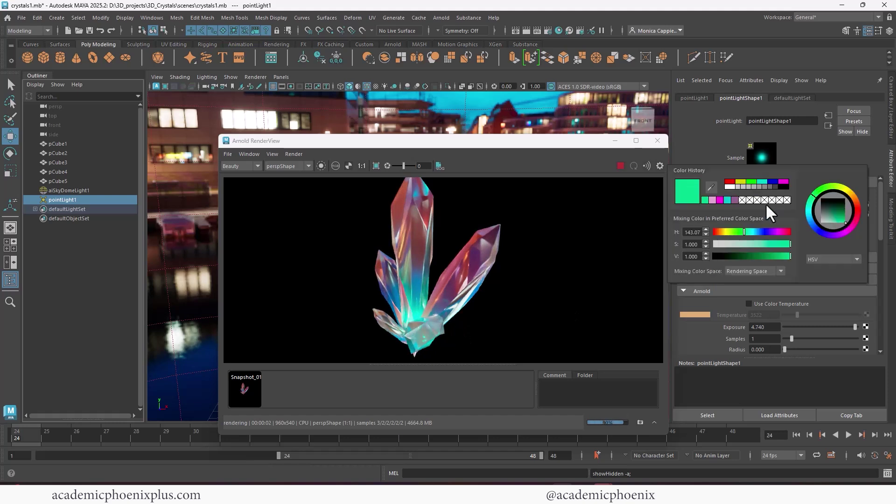
pyautogui.click(712, 200)
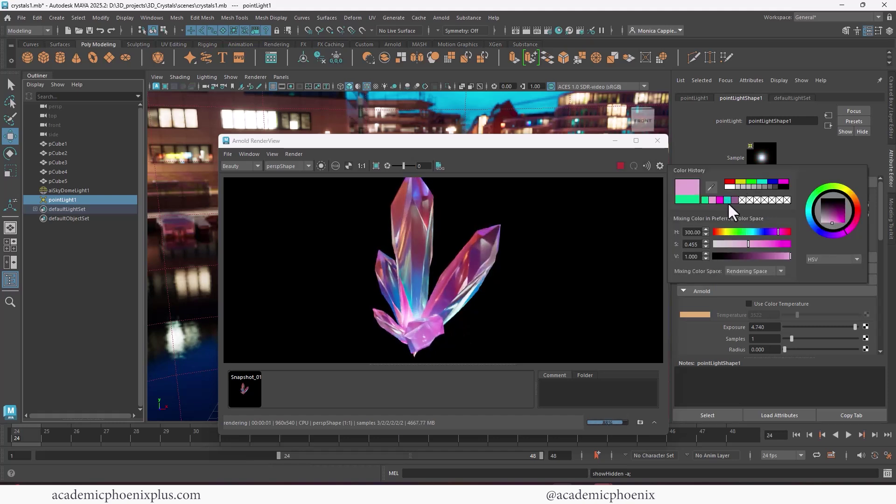
pyautogui.click(727, 199)
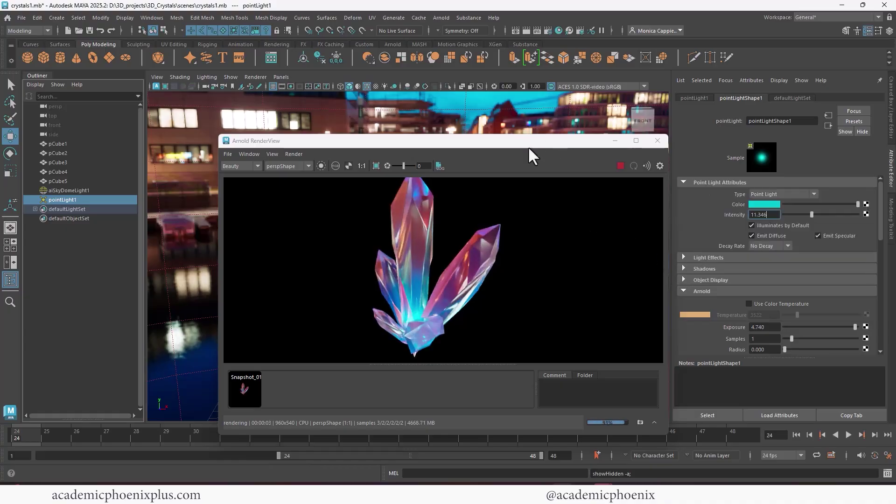
pyautogui.press('Up')
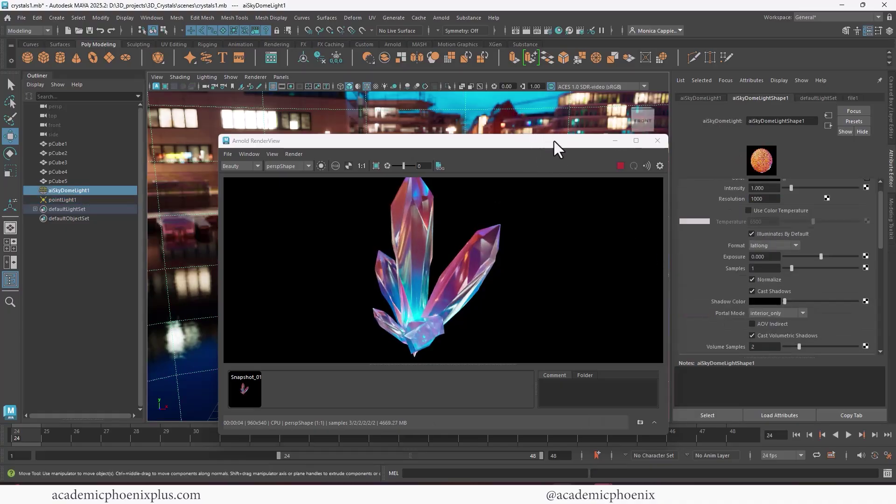
pyautogui.moveTo(560, 135); pyautogui.dragTo(566, 77)
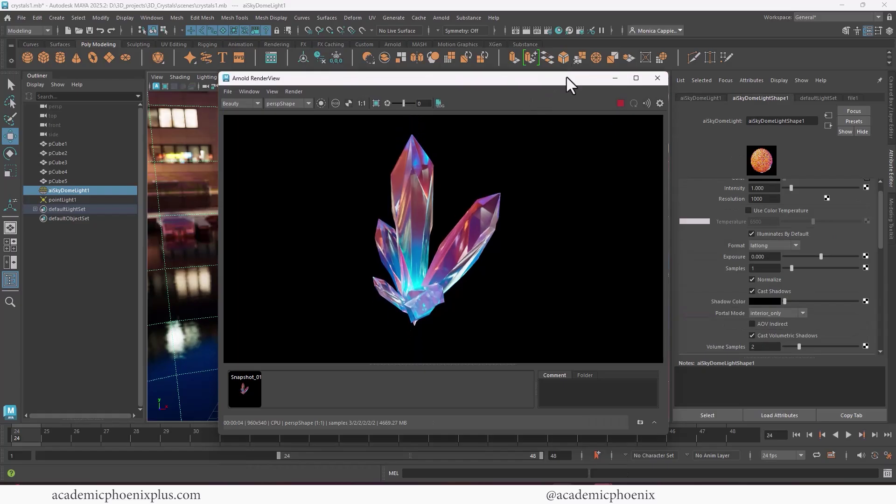
# - Stop IPR and add a Lens Effects imager under Arnold Renderer > Imagers
pyautogui.click(617, 105)
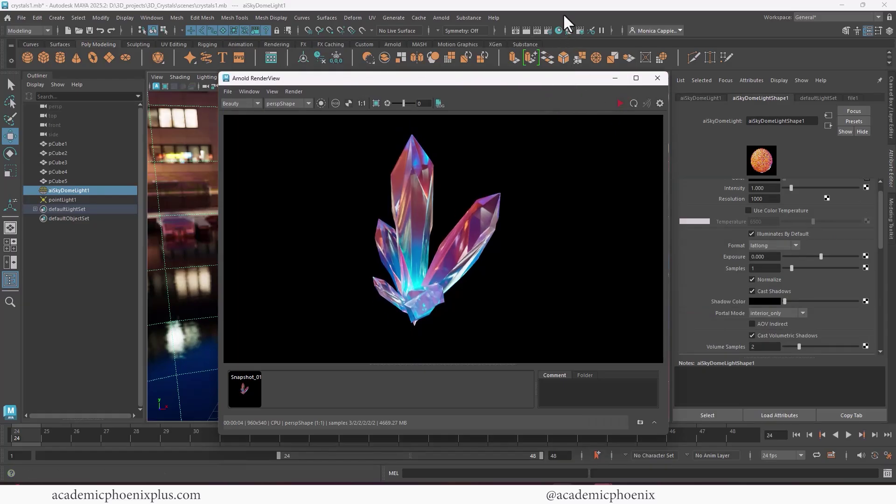
pyautogui.click(548, 30)
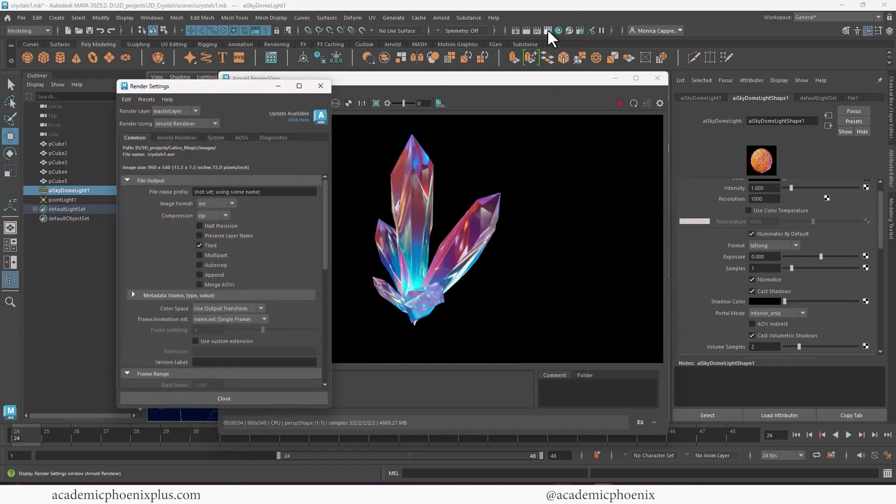
pyautogui.click(183, 137)
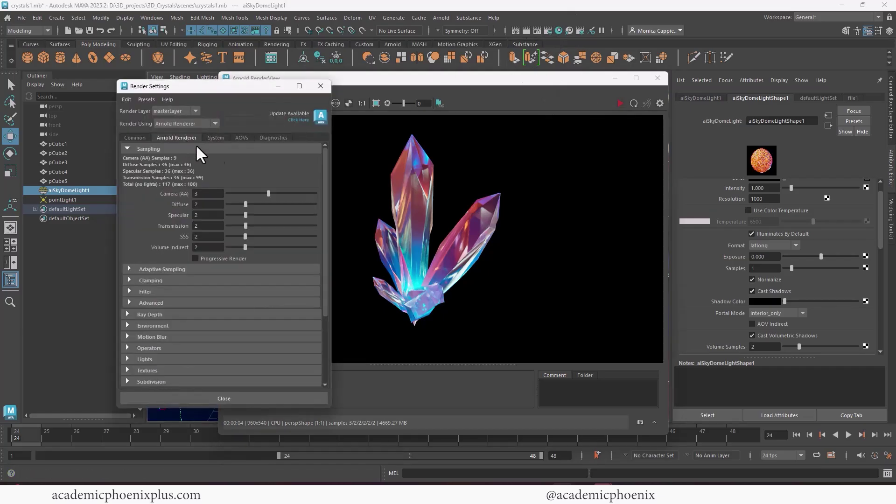
pyautogui.scroll(-4, 327, 209)
pyautogui.click(131, 299)
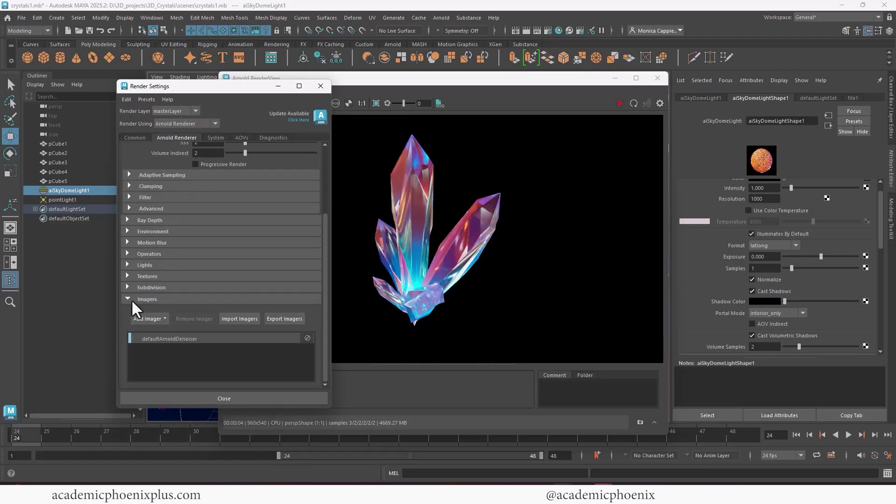
pyautogui.click(148, 319)
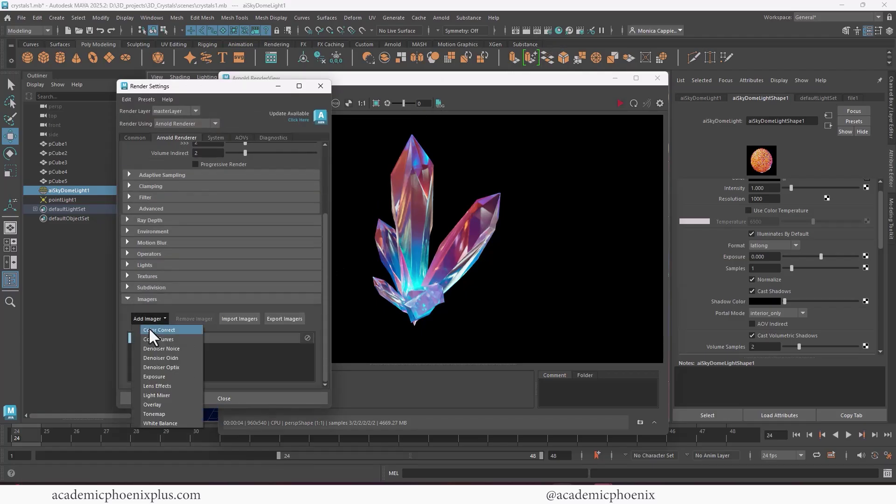
pyautogui.click(180, 385)
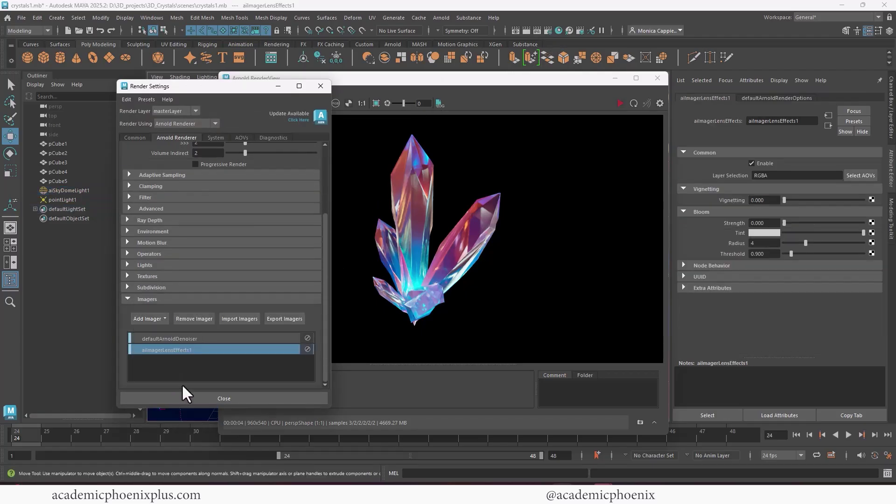
# - Set the lens effects bloom strength to 0.15
pyautogui.click(789, 223)
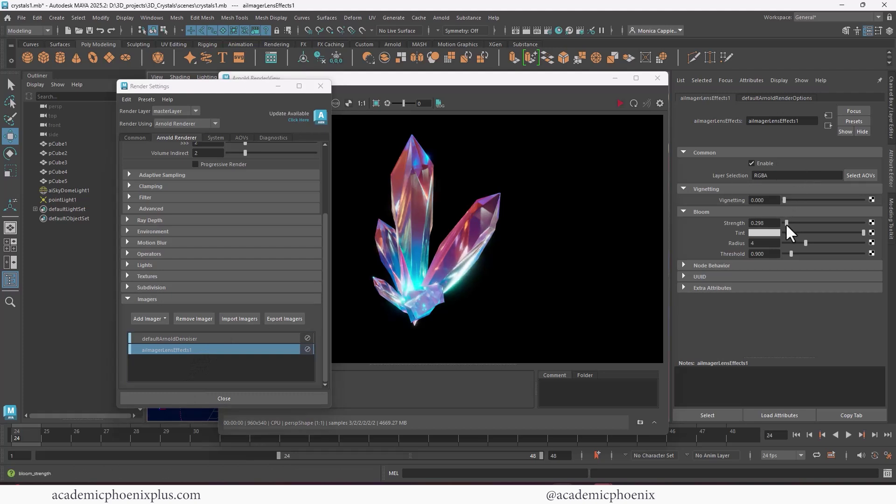
pyautogui.click(766, 223)
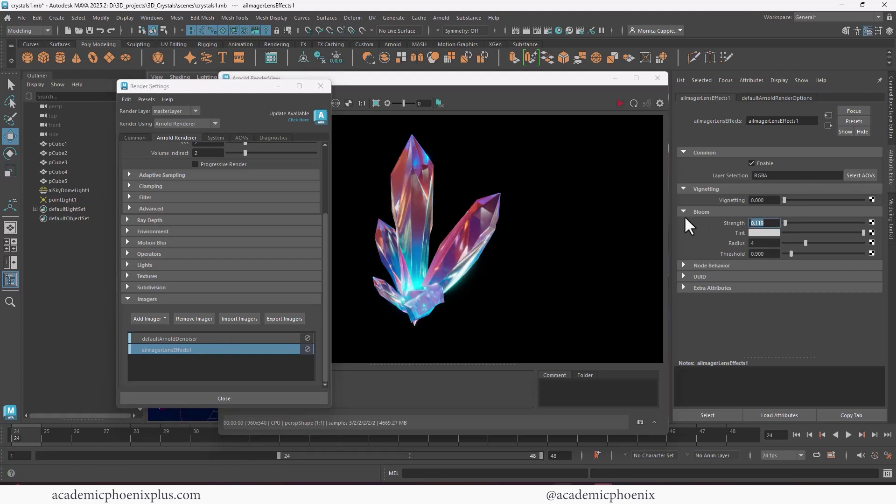
pyautogui.write('0.15')
pyautogui.press('Return')
# - Restart IPR with bloom and push bloom strength up to 0.200
pyautogui.click(560, 140)
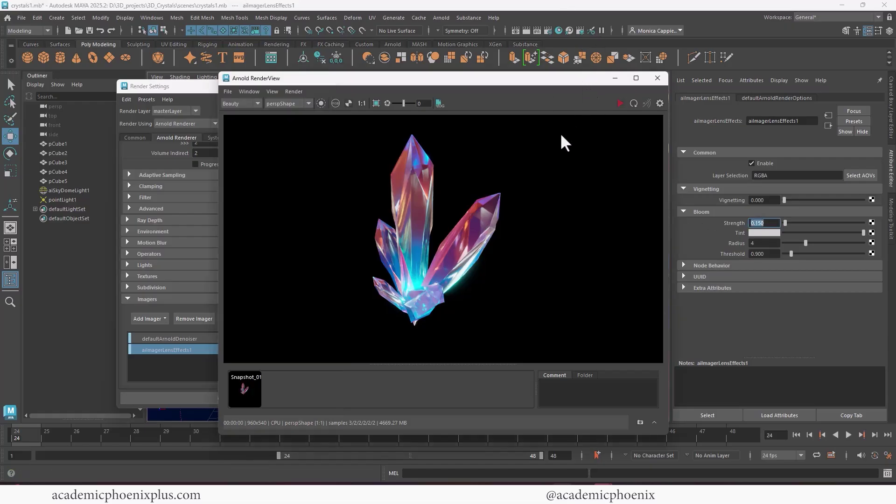
pyautogui.click(620, 103)
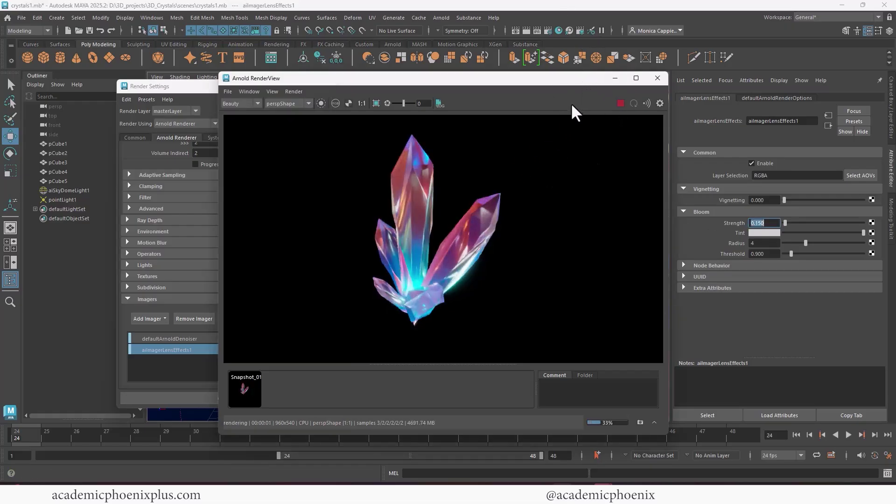
pyautogui.moveTo(569, 81); pyautogui.dragTo(551, 88)
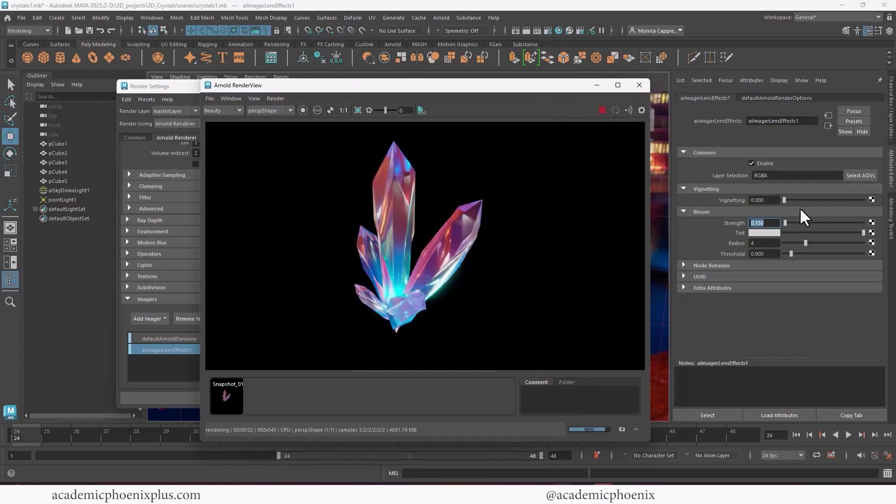
pyautogui.moveTo(786, 222)
pyautogui.mouseDown()
pyautogui.moveTo(854, 224)
pyautogui.moveTo(784, 221)
pyautogui.mouseUp()
# - Orbit the view around the crystals and bring back the lens effects settings
pyautogui.moveTo(562, 86); pyautogui.dragTo(512, 102)
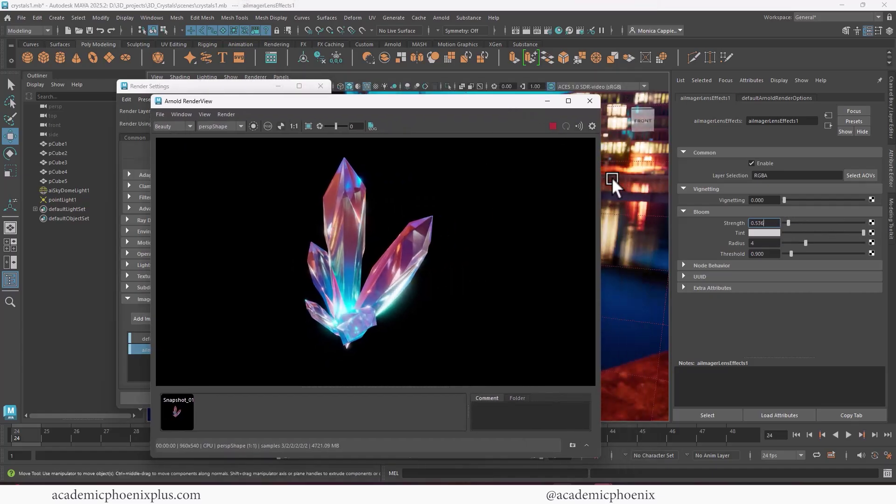
pyautogui.click(636, 223)
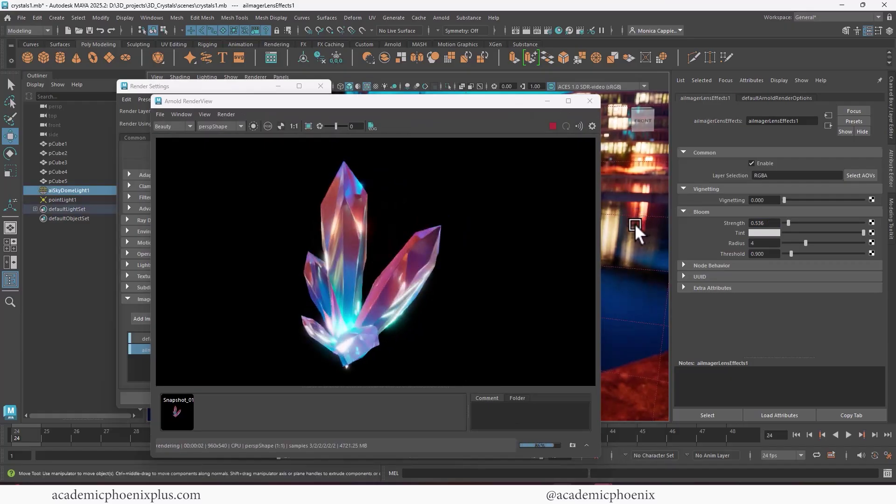
pyautogui.keyDown('alt'); pyautogui.moveTo(635, 223); pyautogui.dragTo(619, 242); pyautogui.keyUp('alt')
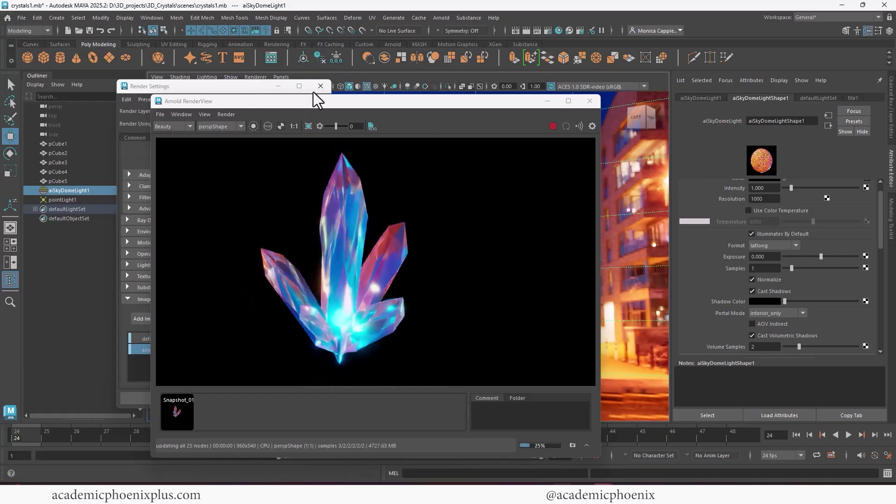
pyautogui.click(141, 350)
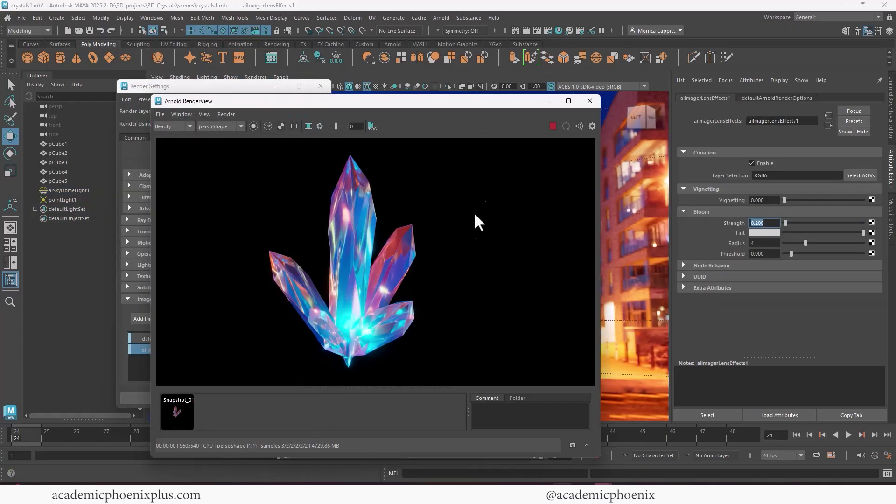